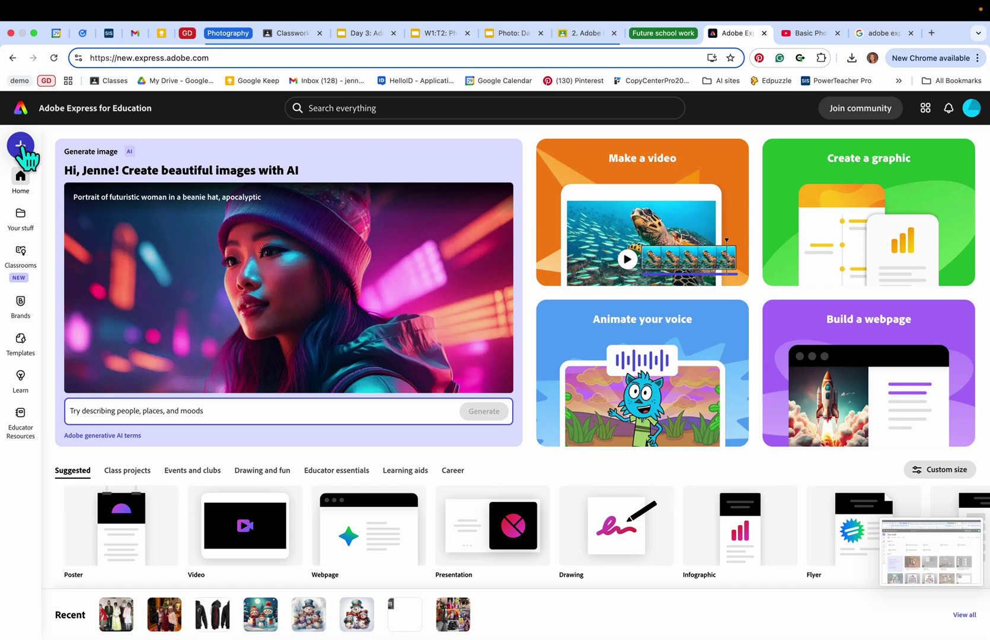
Upload IMG_1944.jpg from the Downloads folder as the photo for a new design
{"action": "left_click", "coordinate": [21, 145]}
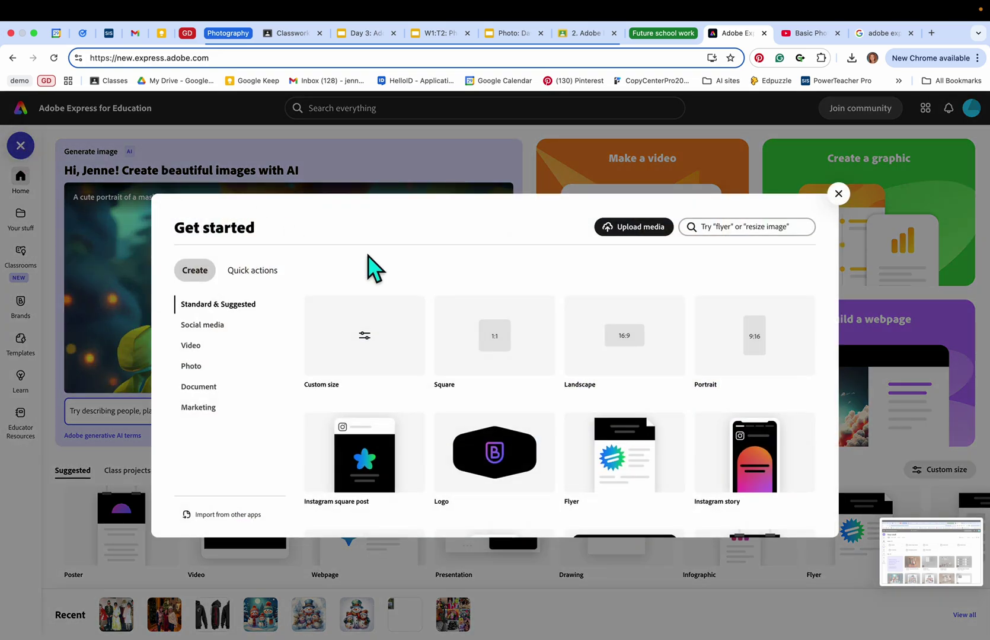
{"action": "left_click", "coordinate": [634, 229]}
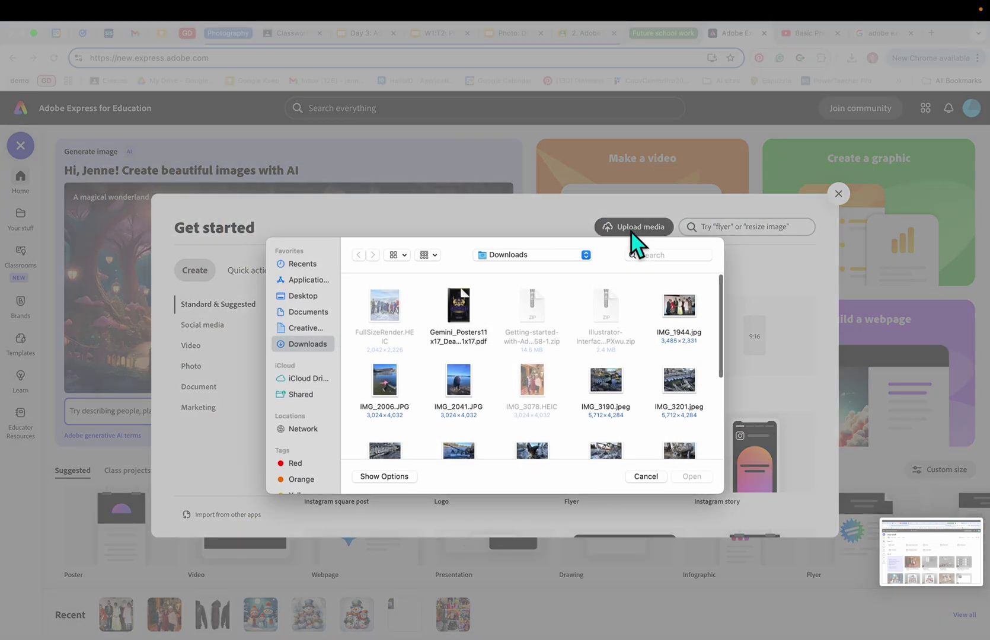
{"action": "scroll", "coordinate": [568, 432], "scroll_direction": "down", "scroll_amount": 5}
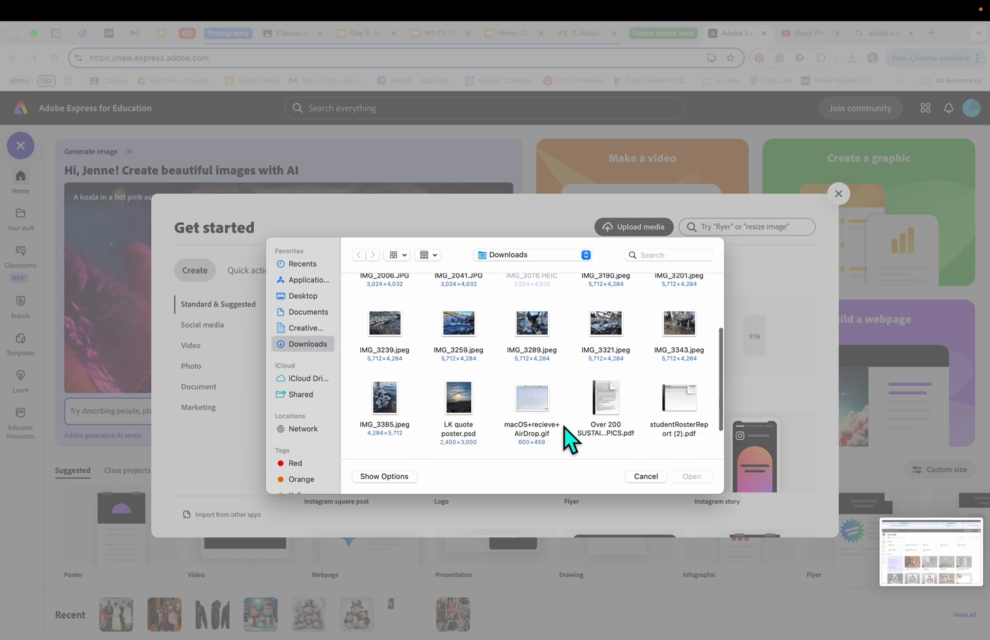
{"action": "left_click", "coordinate": [522, 255]}
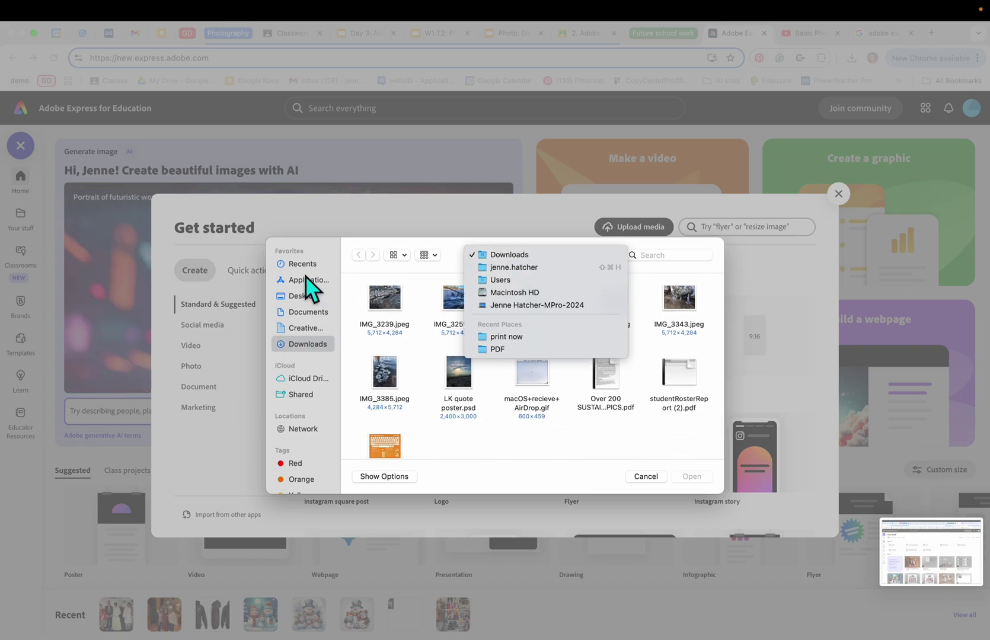
{"action": "left_click", "coordinate": [542, 256]}
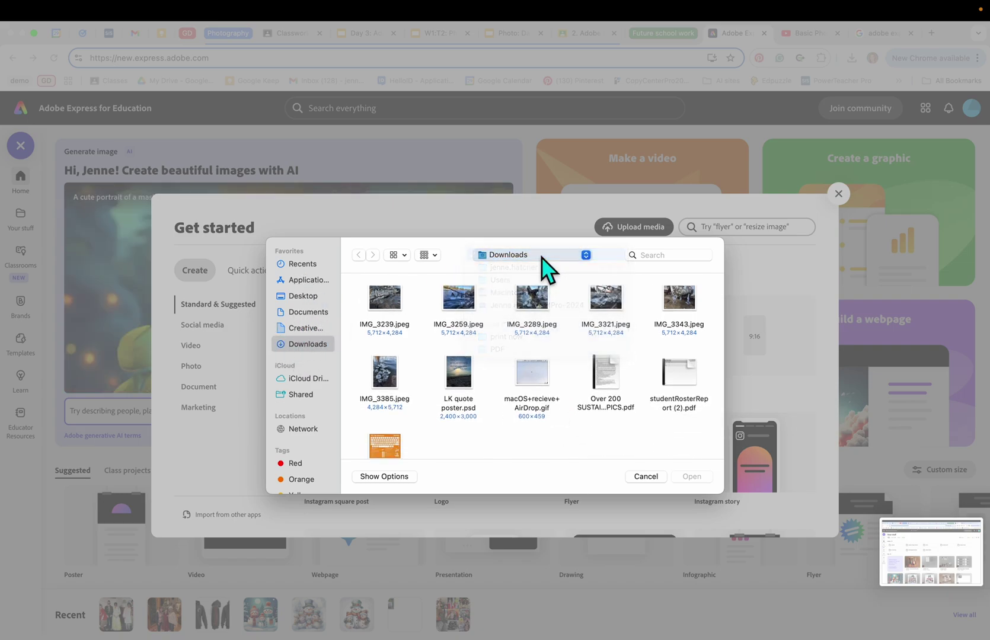
{"action": "scroll", "coordinate": [545, 346], "scroll_direction": "up", "scroll_amount": 5}
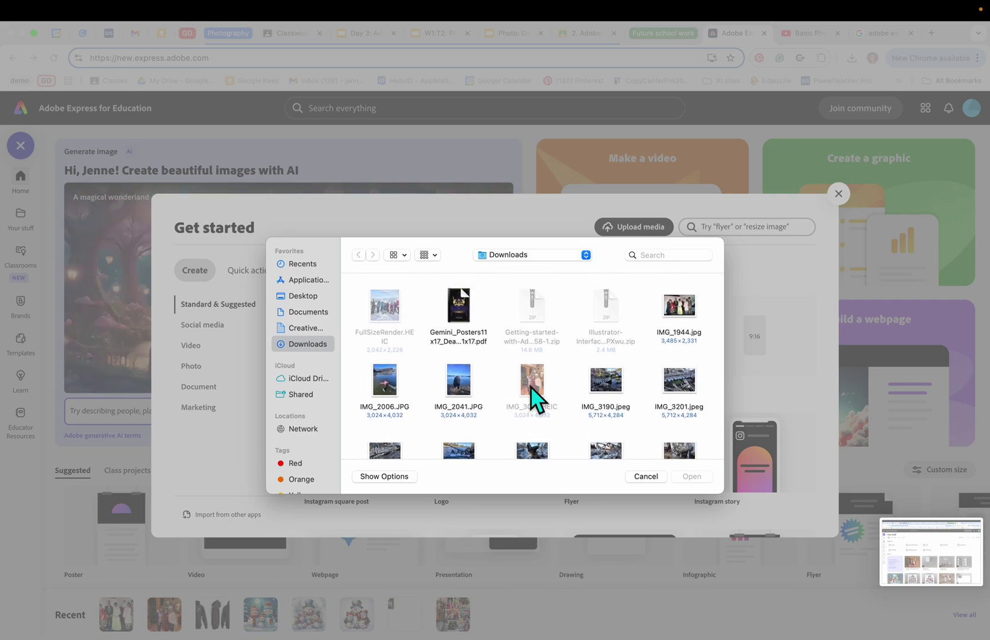
{"action": "left_click", "coordinate": [679, 305]}
Create an untitled design from the group photo at its original aspect ratio and select it
{"action": "left_click", "coordinate": [689, 477]}
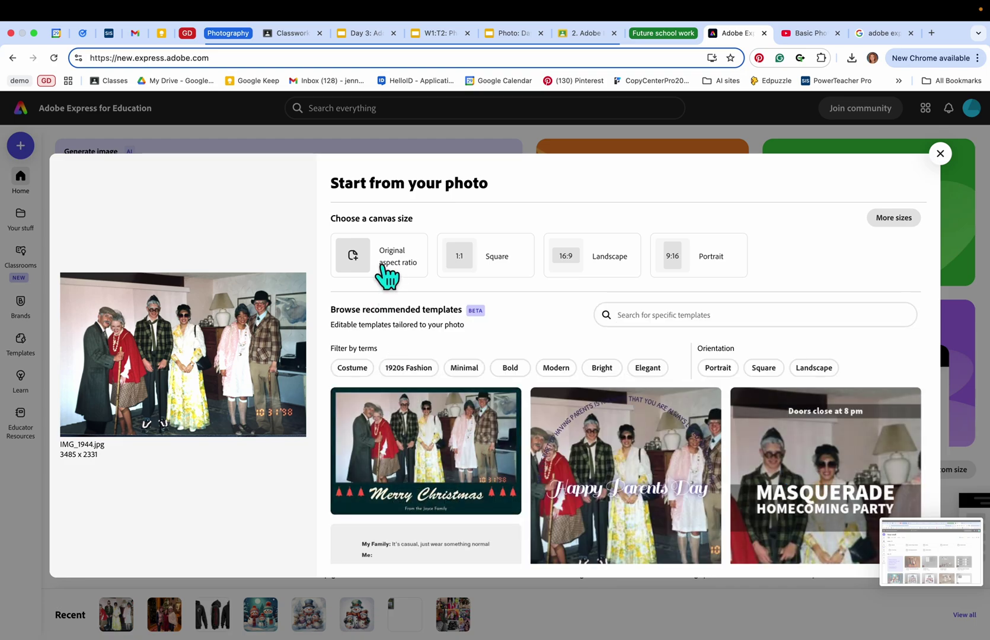
{"action": "left_click", "coordinate": [384, 263]}
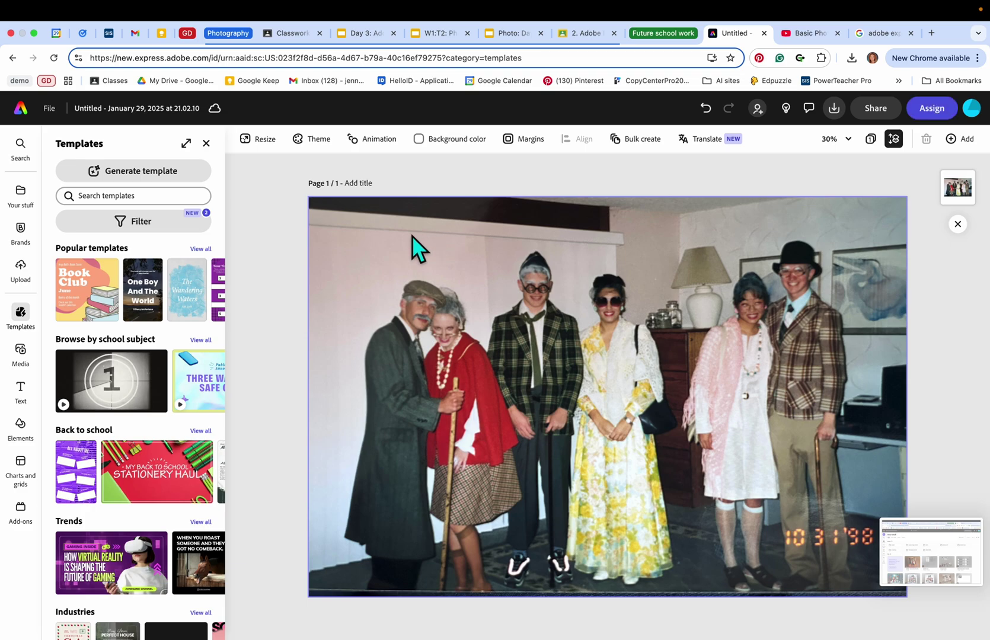
{"action": "left_click", "coordinate": [350, 238]}
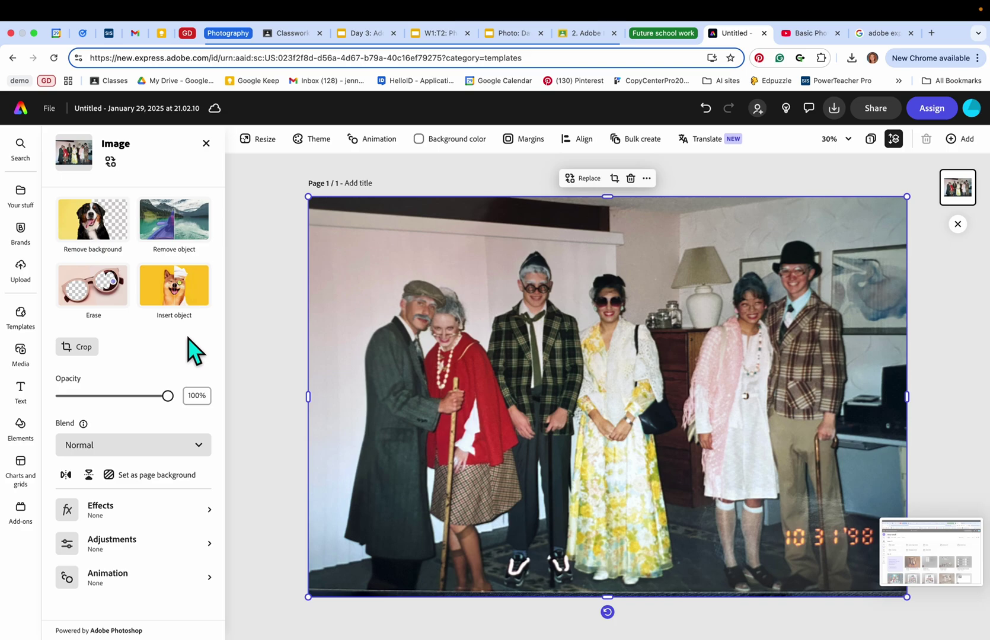
{"action": "left_click", "coordinate": [83, 354]}
Crop the group photo tighter on all edges, shifting it slightly upward
{"action": "left_click_drag", "start_coordinate": [311, 200], "coordinate": [350, 216]}
{"action": "left_click_drag", "start_coordinate": [899, 592], "coordinate": [852, 587]}
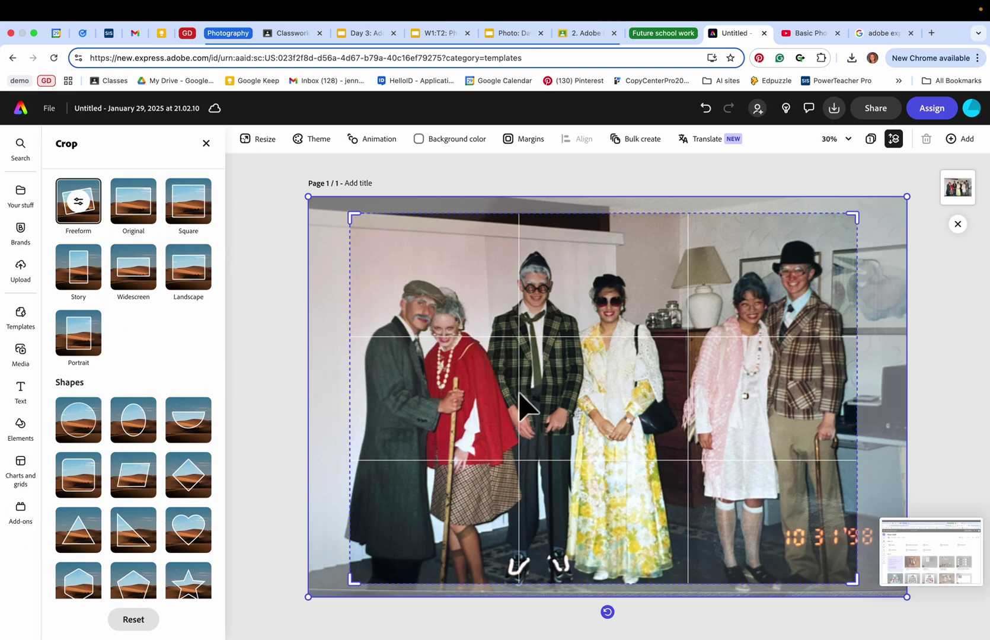
{"action": "left_click_drag", "start_coordinate": [519, 393], "coordinate": [519, 382]}
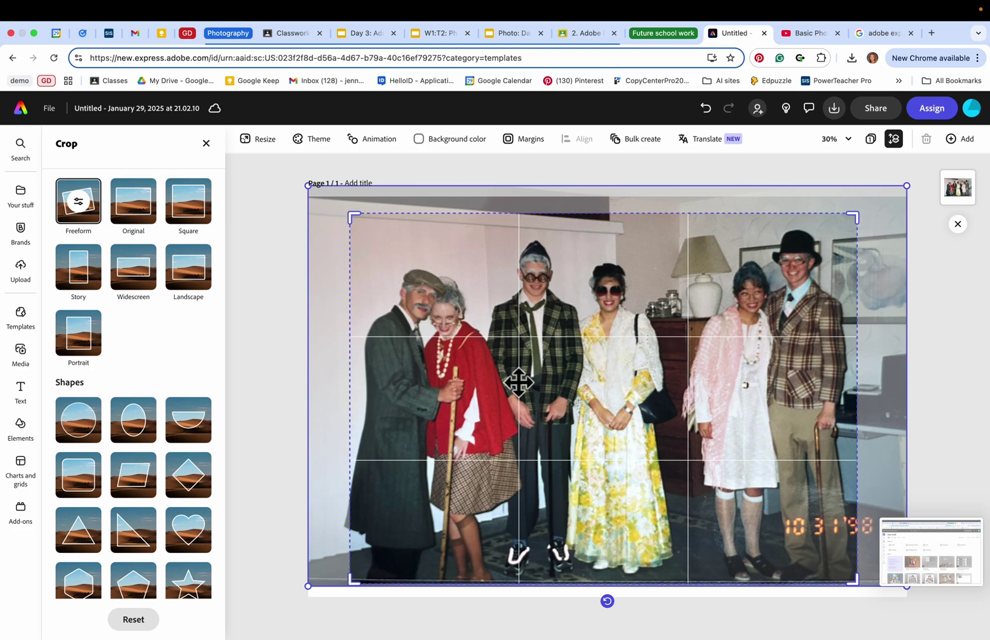
{"action": "key", "text": "Return"}
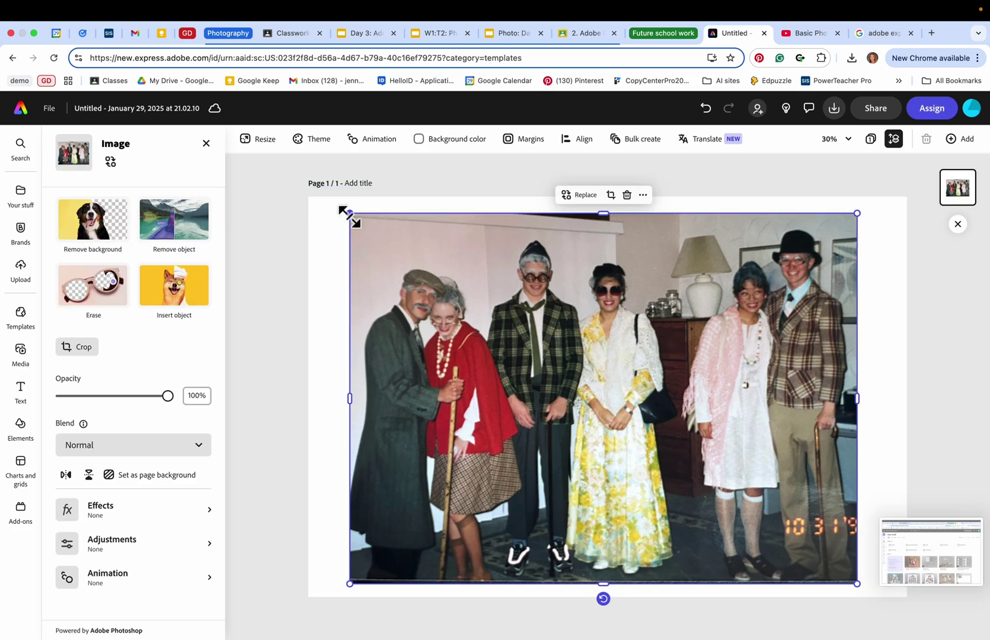
Enlarge the cropped photo toward the page's top-left and bottom-right corners
{"action": "left_click_drag", "start_coordinate": [346, 214], "coordinate": [314, 201]}
{"action": "left_click_drag", "start_coordinate": [406, 221], "coordinate": [394, 222]}
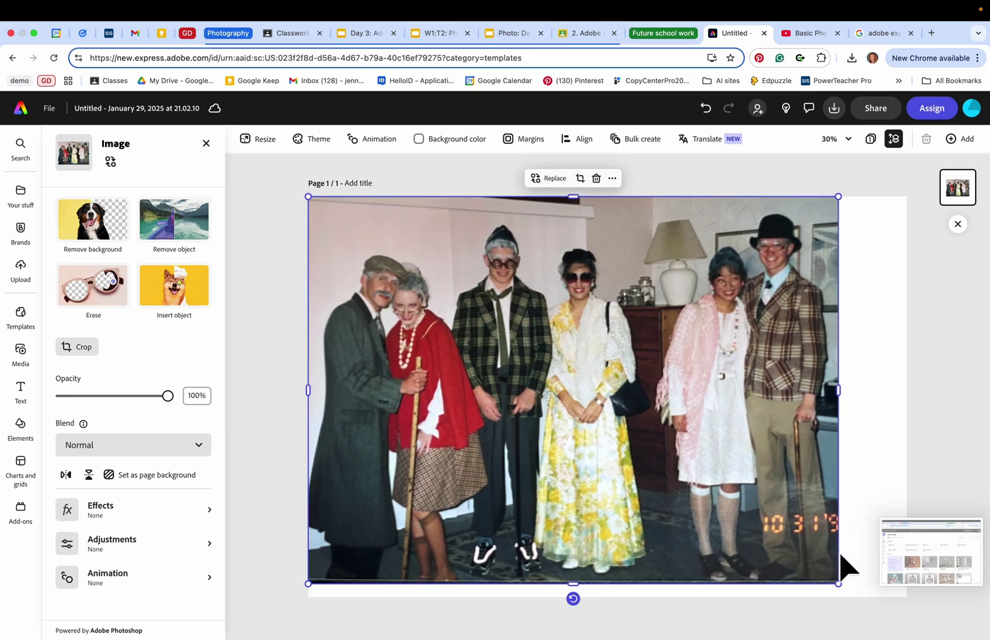
{"action": "left_click_drag", "start_coordinate": [838, 583], "coordinate": [856, 597]}
{"action": "left_click", "coordinate": [950, 463]}
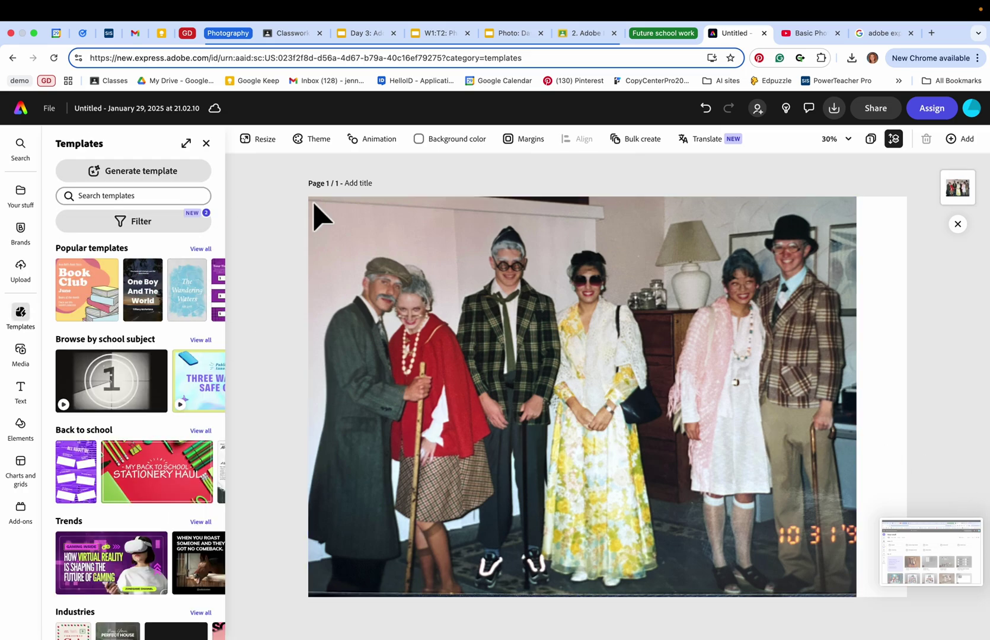
Open the photo's adjustments and set Sharpen to 65
{"action": "left_click", "coordinate": [418, 236]}
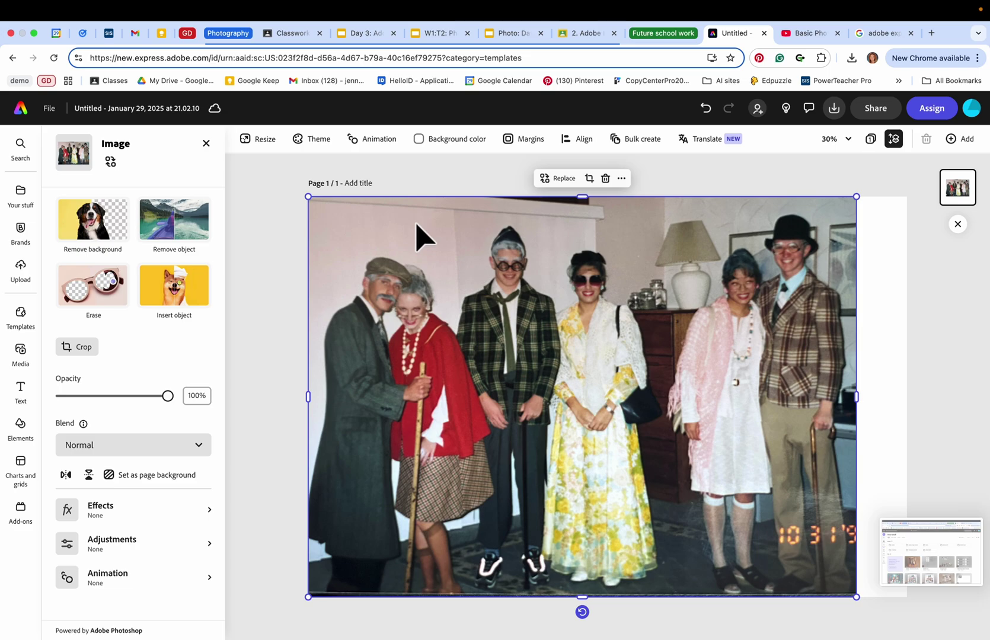
{"action": "left_click", "coordinate": [110, 545]}
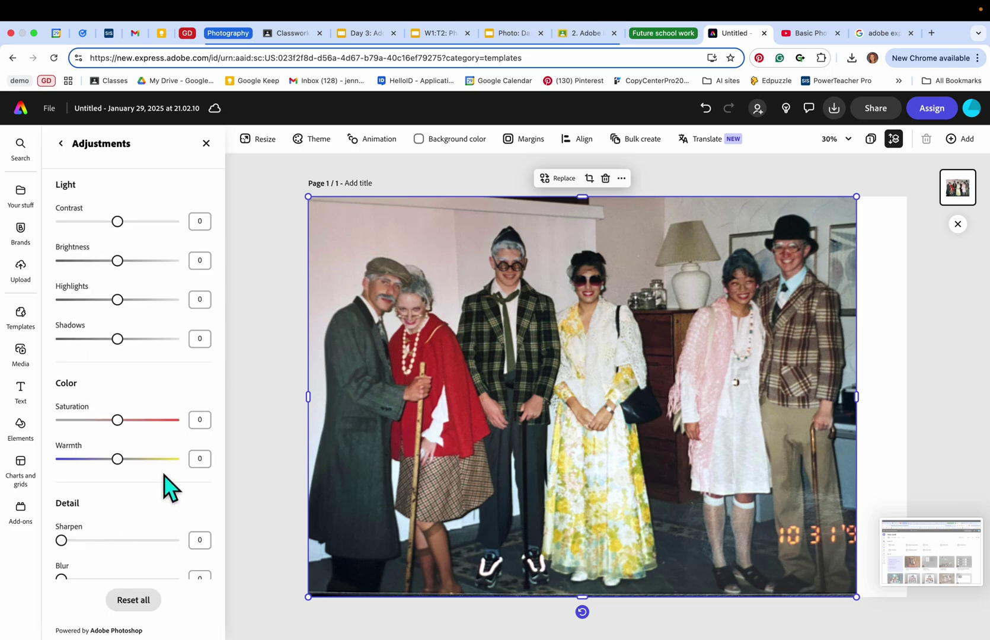
{"action": "scroll", "coordinate": [119, 533], "scroll_direction": "down", "scroll_amount": 1}
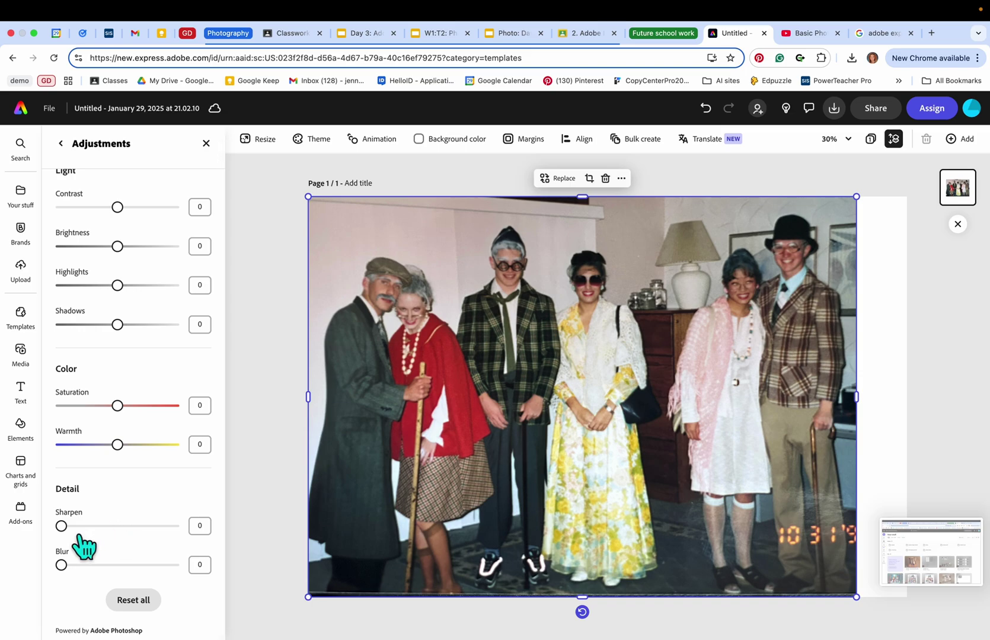
{"action": "left_click_drag", "start_coordinate": [61, 528], "coordinate": [134, 531]}
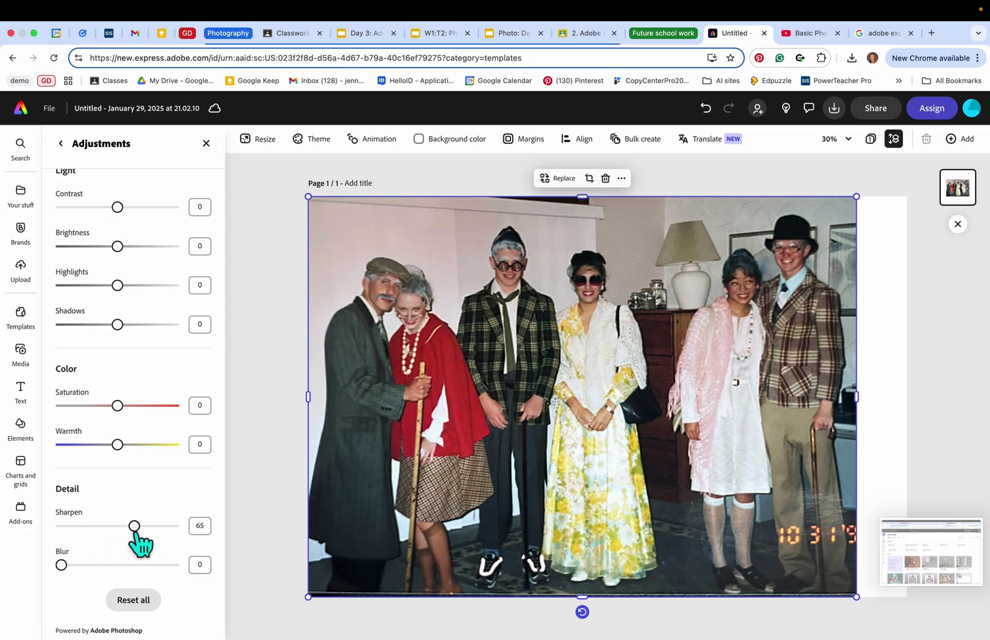
{"action": "scroll", "coordinate": [103, 392], "scroll_direction": "up", "scroll_amount": 1}
Set contrast 17, brightness 7, highlights 23, shadows 21, saturation 11 and warmth 4
{"action": "left_click_drag", "start_coordinate": [117, 221], "coordinate": [126, 222]}
{"action": "left_click_drag", "start_coordinate": [118, 261], "coordinate": [121, 261]}
{"action": "left_click_drag", "start_coordinate": [117, 302], "coordinate": [130, 352]}
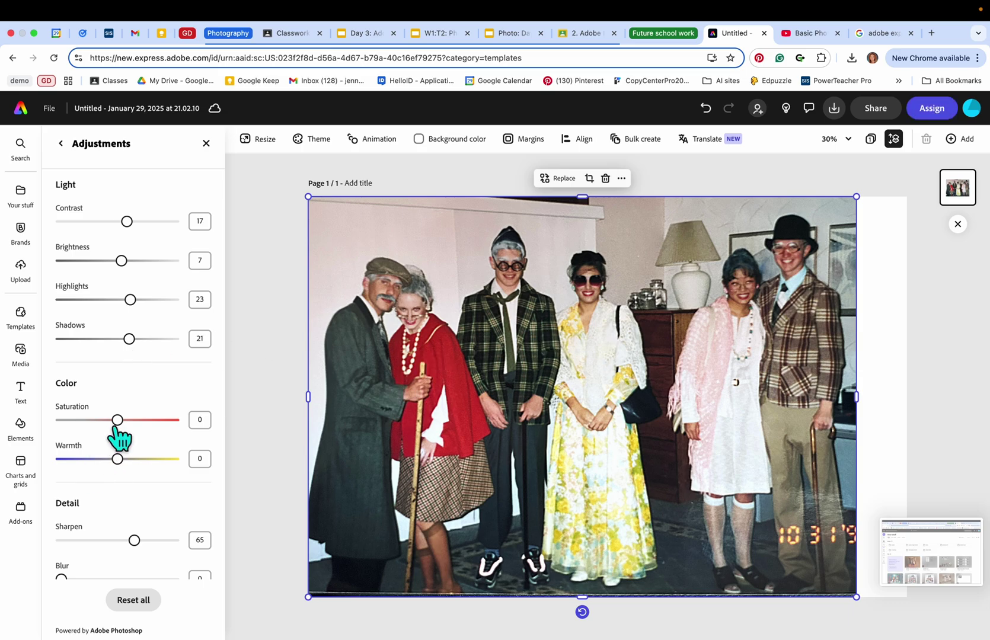
{"action": "mouse_move", "coordinate": [118, 419]}
{"action": "left_mouse_down"}
{"action": "mouse_move", "coordinate": [141, 419]}
{"action": "mouse_move", "coordinate": [99, 420]}
{"action": "mouse_move", "coordinate": [123, 420]}
{"action": "left_mouse_up"}
{"action": "mouse_move", "coordinate": [118, 459]}
{"action": "left_mouse_down"}
{"action": "mouse_move", "coordinate": [128, 459]}
{"action": "mouse_move", "coordinate": [120, 460]}
{"action": "left_mouse_up"}
{"action": "scroll", "coordinate": [128, 522], "scroll_direction": "down", "scroll_amount": 1}
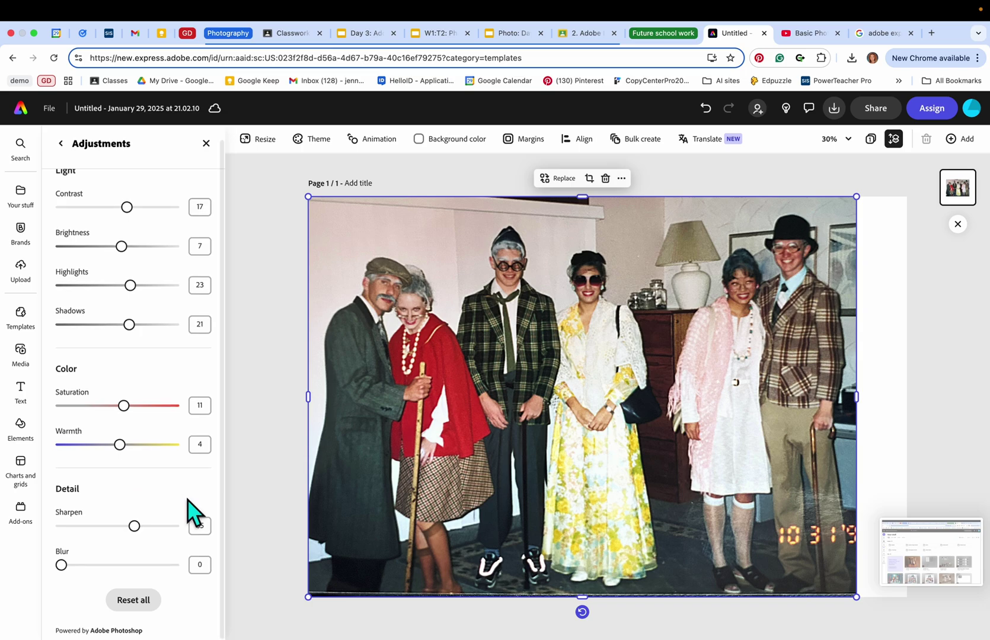
{"action": "scroll", "coordinate": [100, 203], "scroll_direction": "up", "scroll_amount": 1}
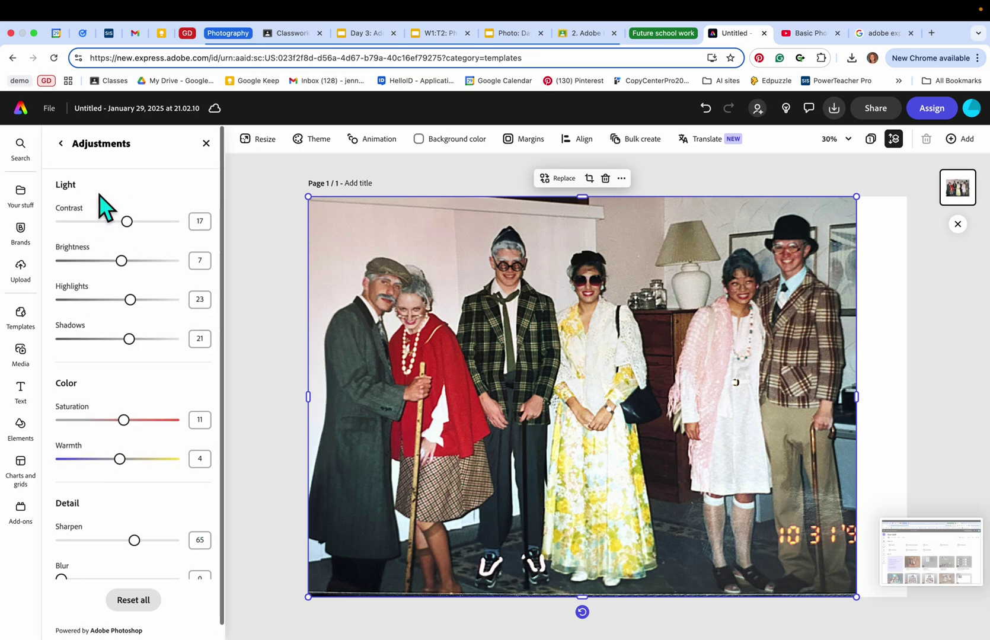
{"action": "left_click", "coordinate": [61, 144]}
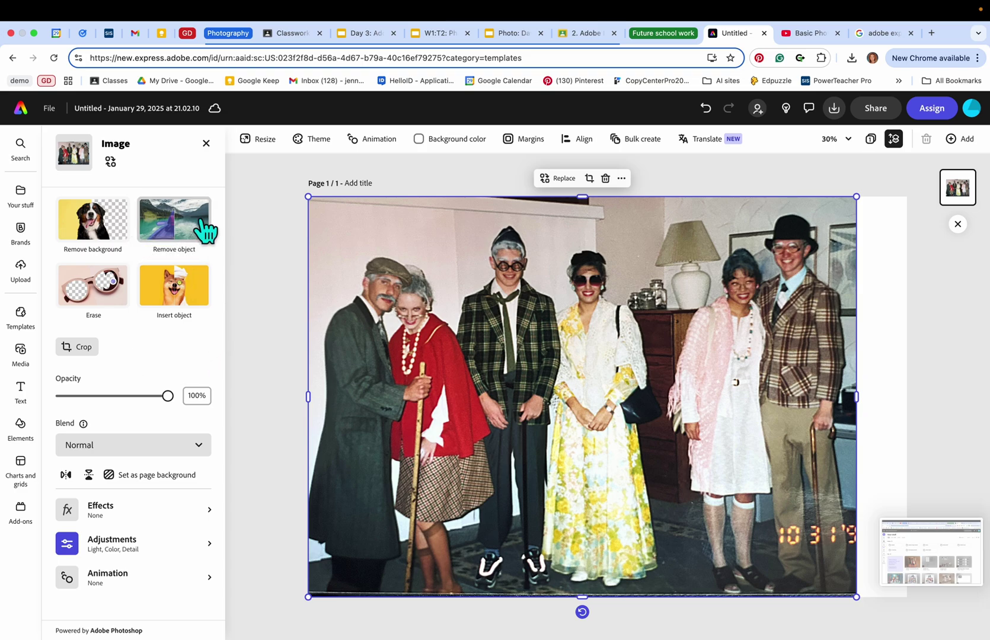
Paint over the date stamp with a 56 Remove object brush and generate removals
{"action": "left_click", "coordinate": [183, 233]}
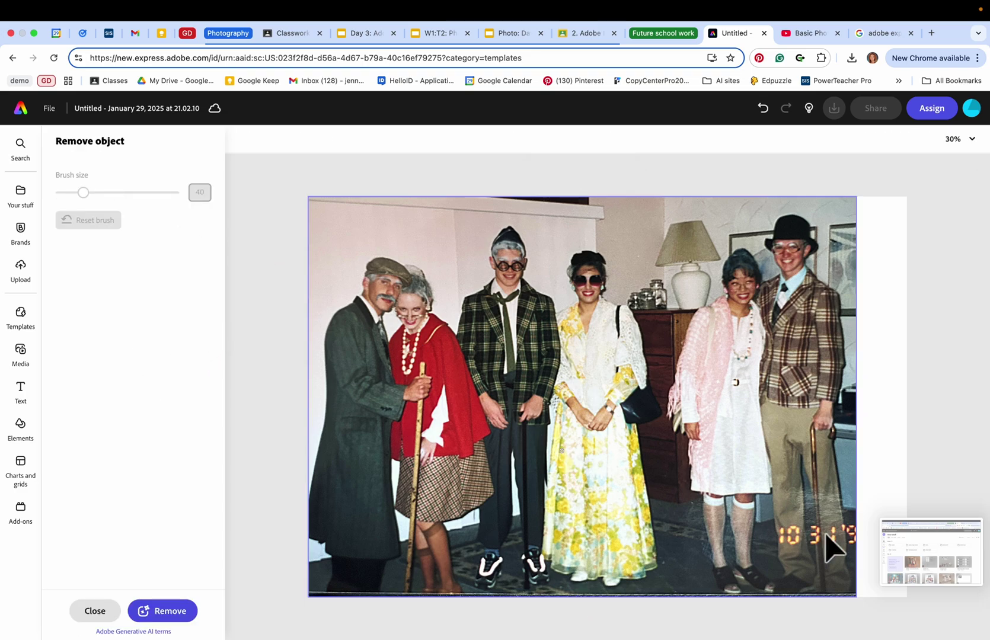
{"action": "mouse_move", "coordinate": [781, 533]}
{"action": "left_mouse_down"}
{"action": "mouse_move", "coordinate": [855, 531]}
{"action": "mouse_move", "coordinate": [767, 540]}
{"action": "mouse_move", "coordinate": [800, 541]}
{"action": "left_mouse_up"}
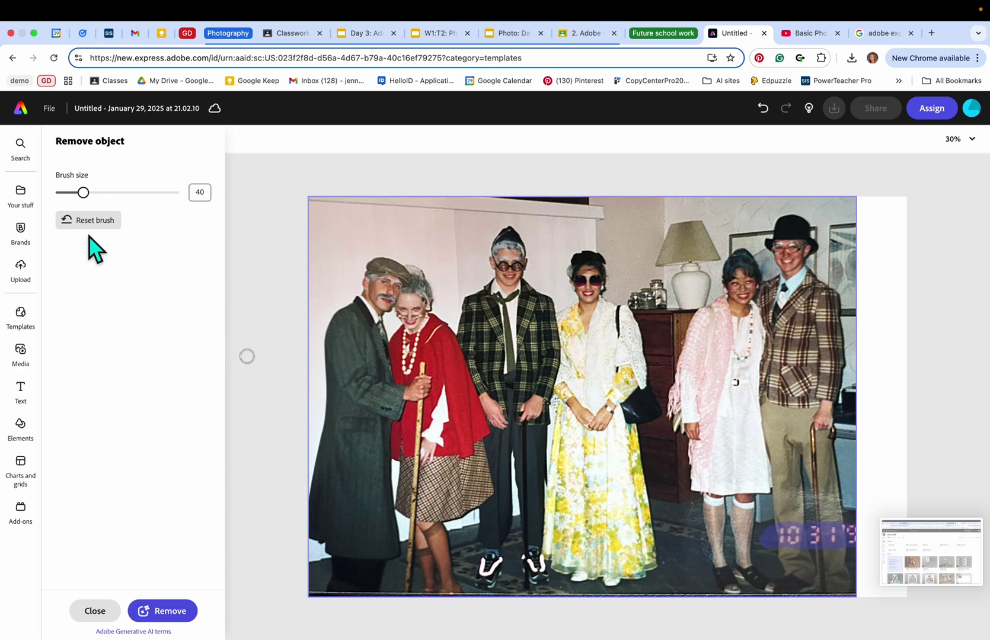
{"action": "left_click_drag", "start_coordinate": [83, 192], "coordinate": [105, 192]}
{"action": "left_click", "coordinate": [178, 617]}
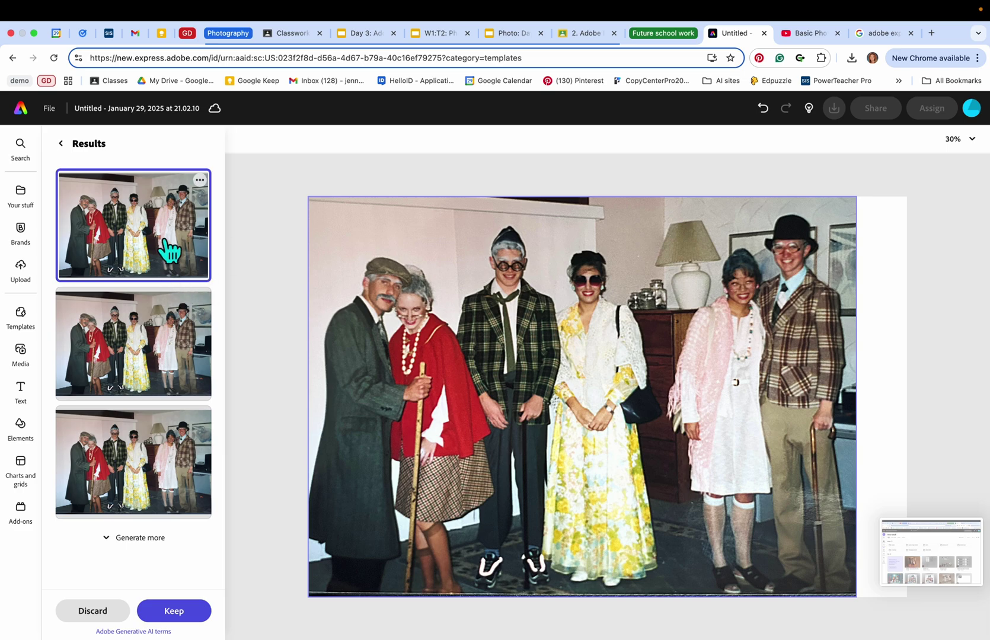
Compare the generated removal variants and keep the third one
{"action": "left_click", "coordinate": [182, 365]}
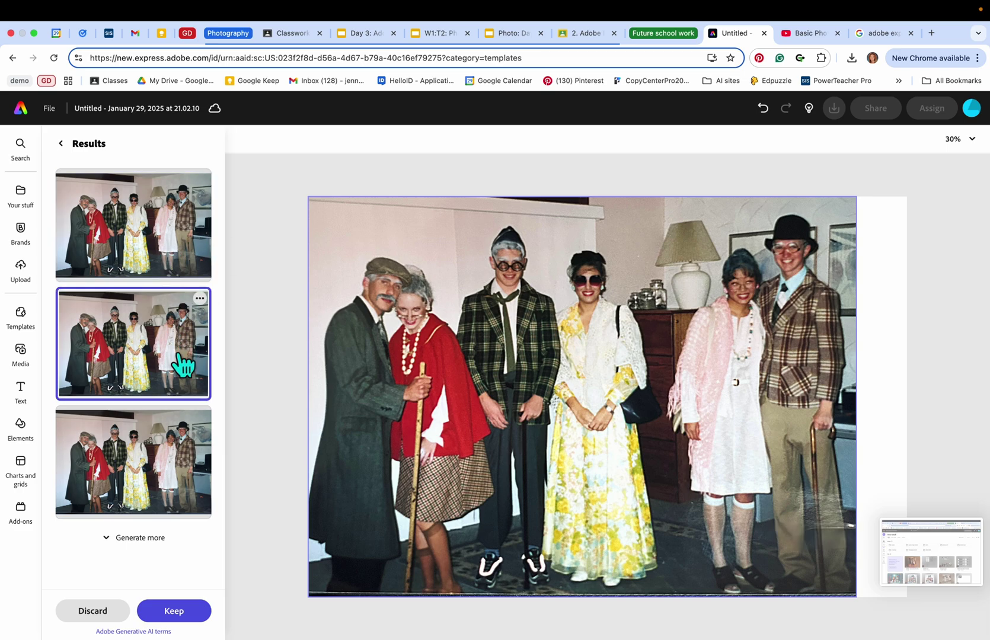
{"action": "left_click", "coordinate": [134, 472]}
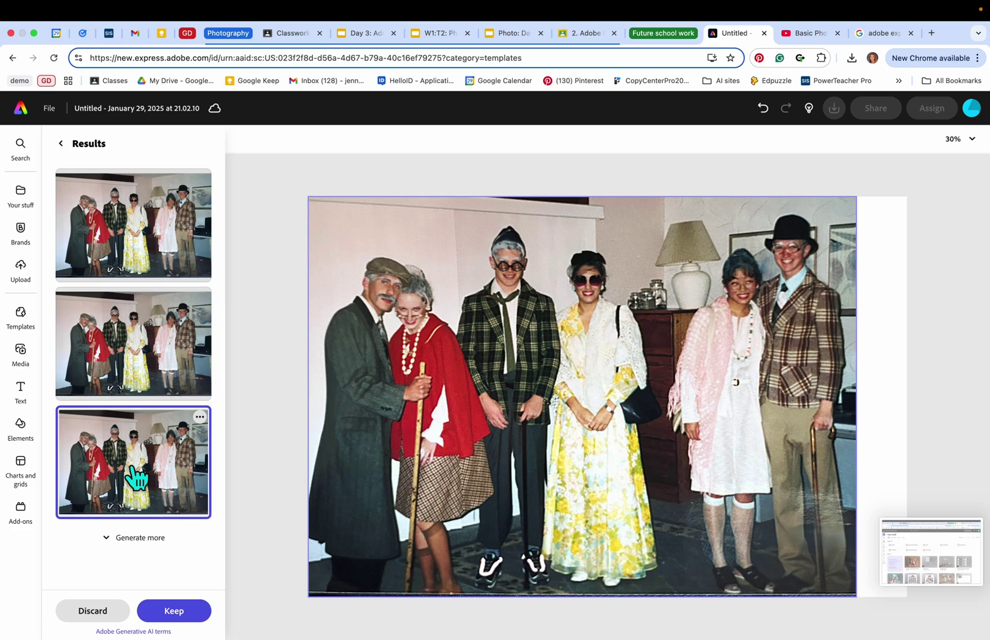
{"action": "left_click", "coordinate": [106, 382]}
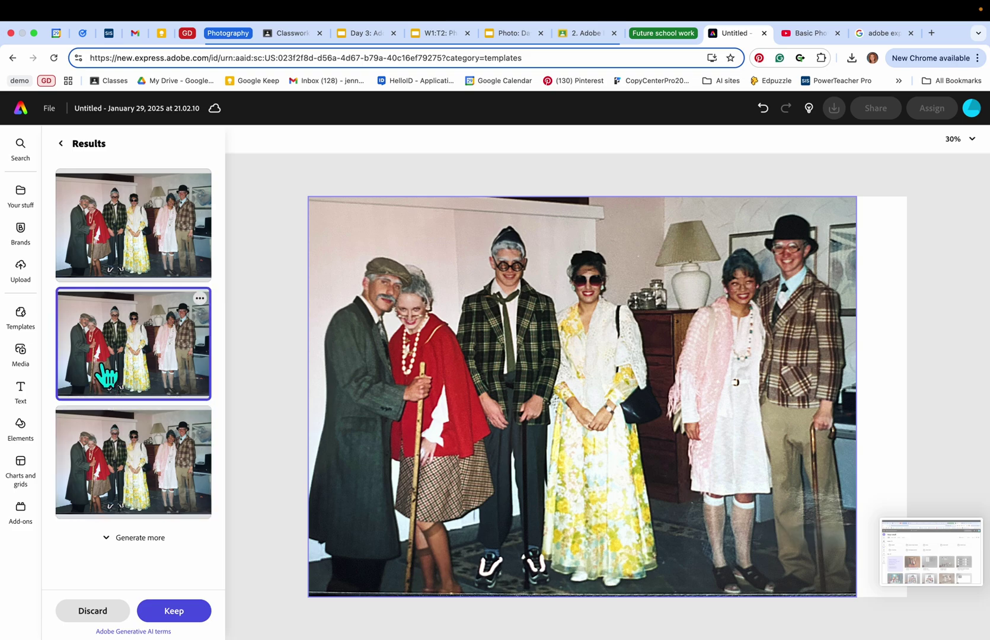
{"action": "left_click", "coordinate": [140, 225]}
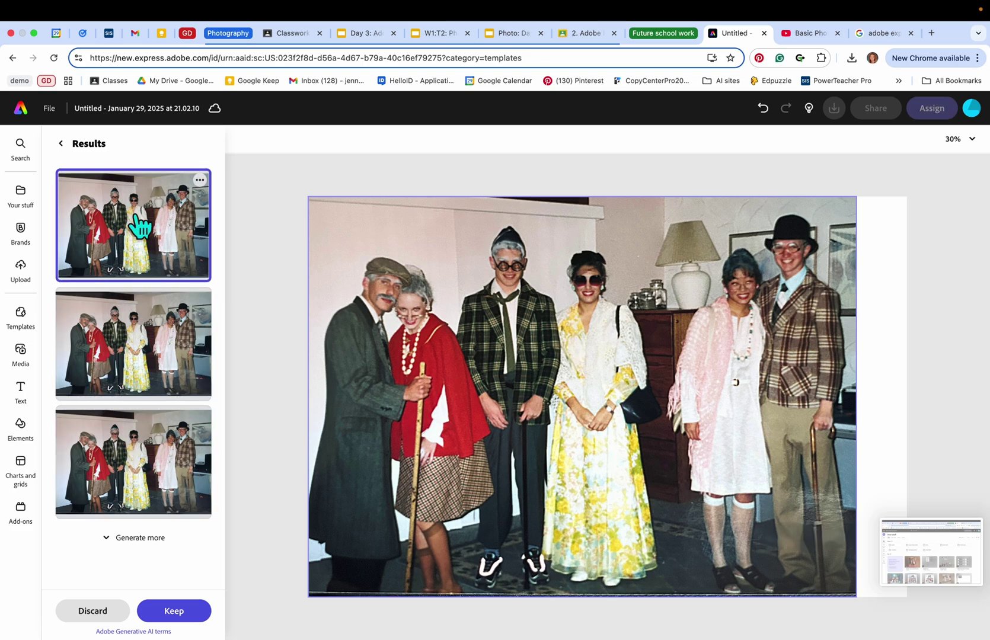
{"action": "left_click", "coordinate": [138, 462]}
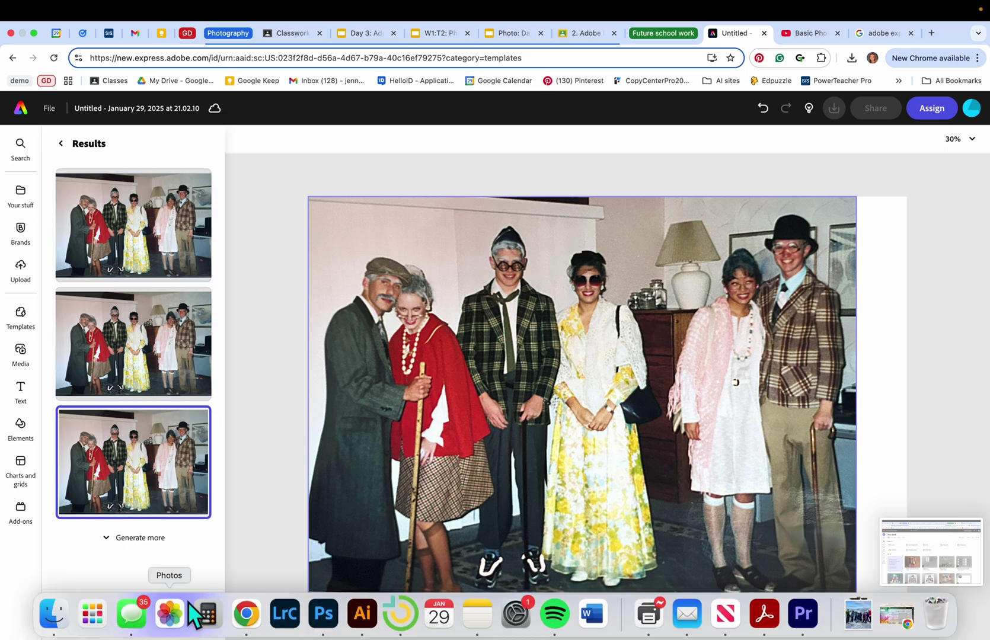
{"action": "left_click", "coordinate": [190, 614]}
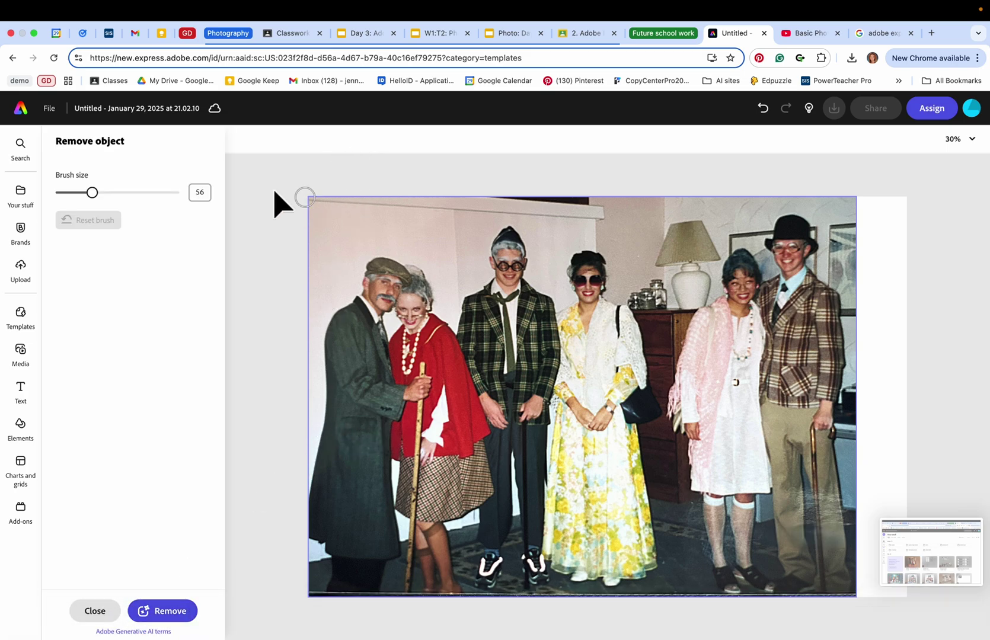
Describe an orange cat, mark the lamp with a 112 brush, and generate insertions
{"action": "left_click", "coordinate": [95, 611]}
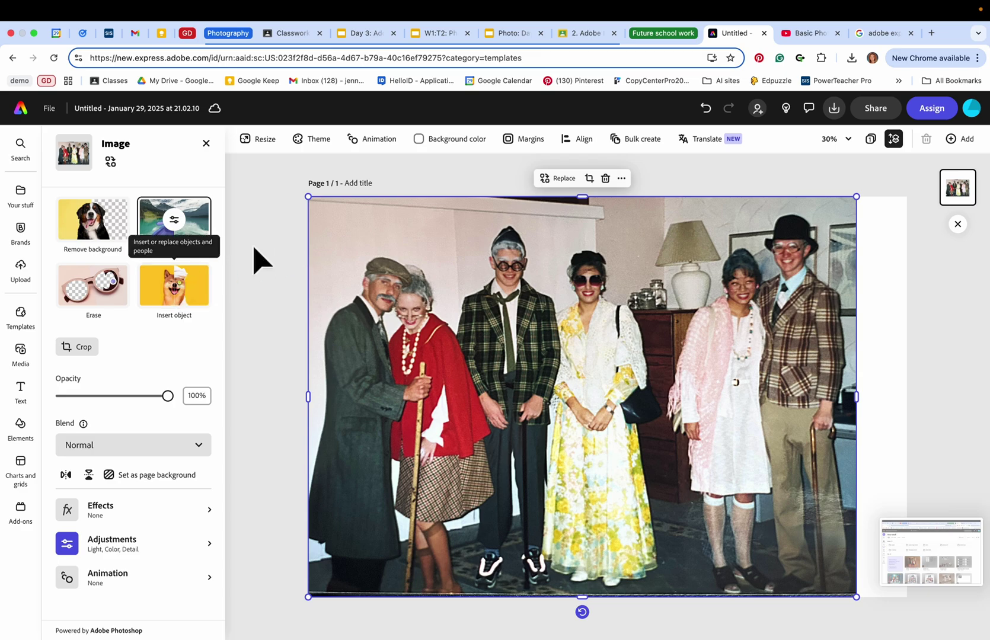
{"action": "left_click", "coordinate": [173, 300]}
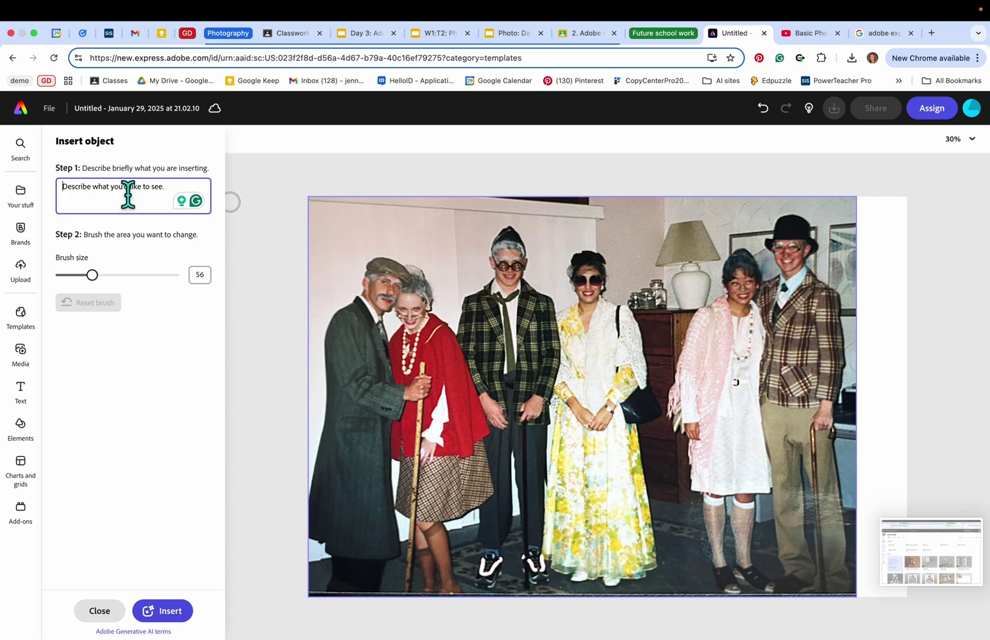
{"action": "type", "text": "a"}
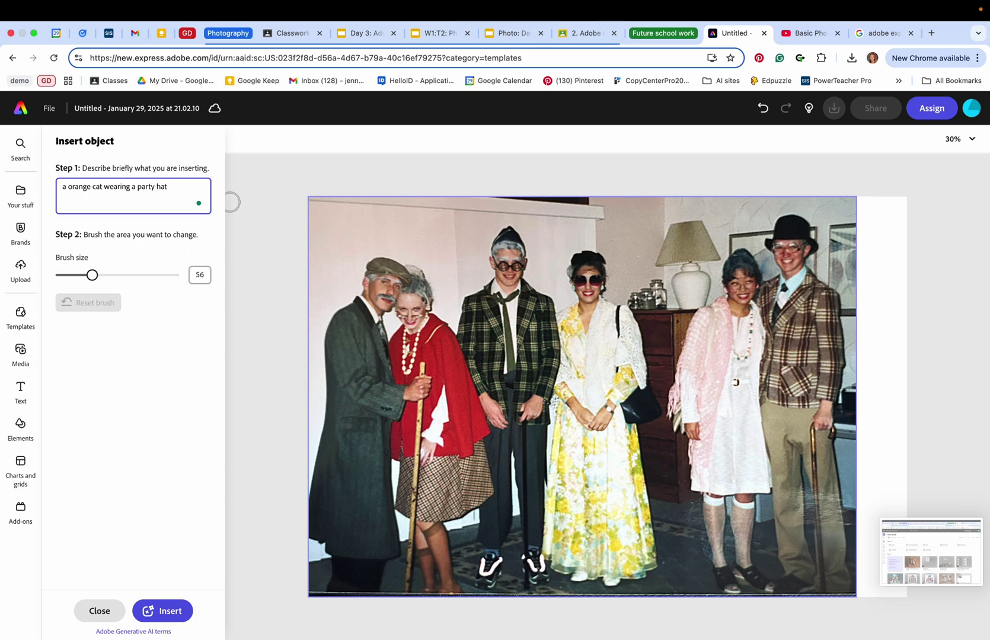
{"action": "mouse_move", "coordinate": [93, 276]}
{"action": "left_mouse_down"}
{"action": "mouse_move", "coordinate": [101, 287]}
{"action": "mouse_move", "coordinate": [123, 276]}
{"action": "left_mouse_up"}
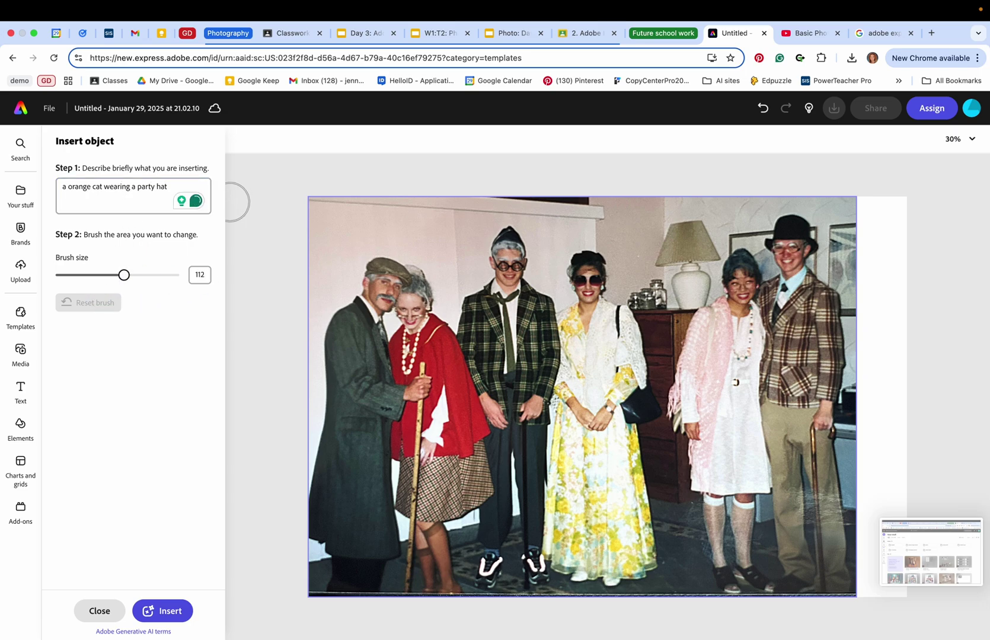
{"action": "mouse_move", "coordinate": [659, 247]}
{"action": "left_mouse_down"}
{"action": "mouse_move", "coordinate": [697, 237]}
{"action": "mouse_move", "coordinate": [701, 269]}
{"action": "mouse_move", "coordinate": [689, 291]}
{"action": "mouse_move", "coordinate": [666, 256]}
{"action": "left_mouse_up"}
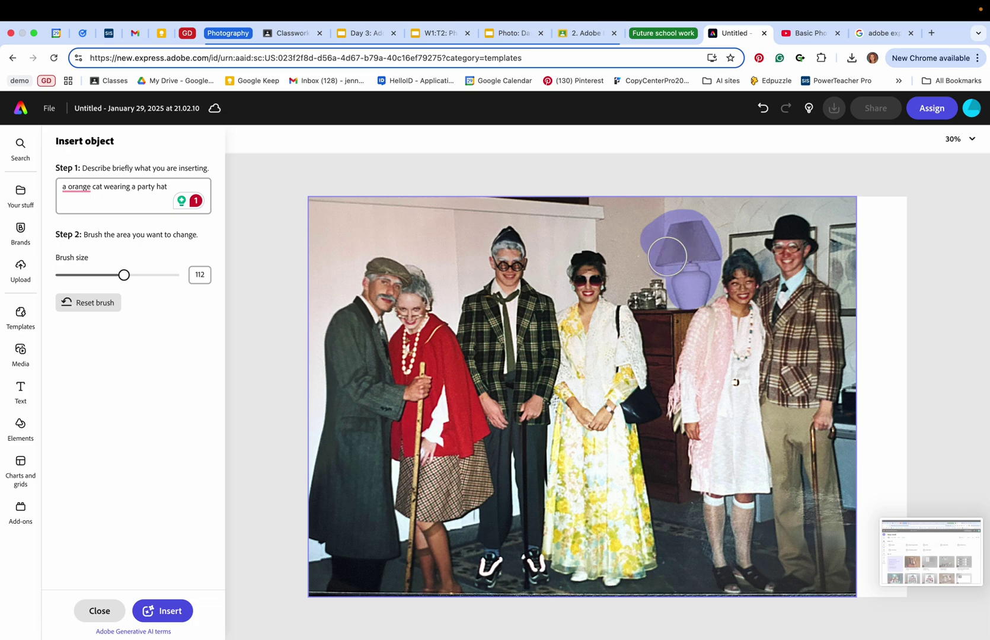
{"action": "left_click", "coordinate": [100, 189]}
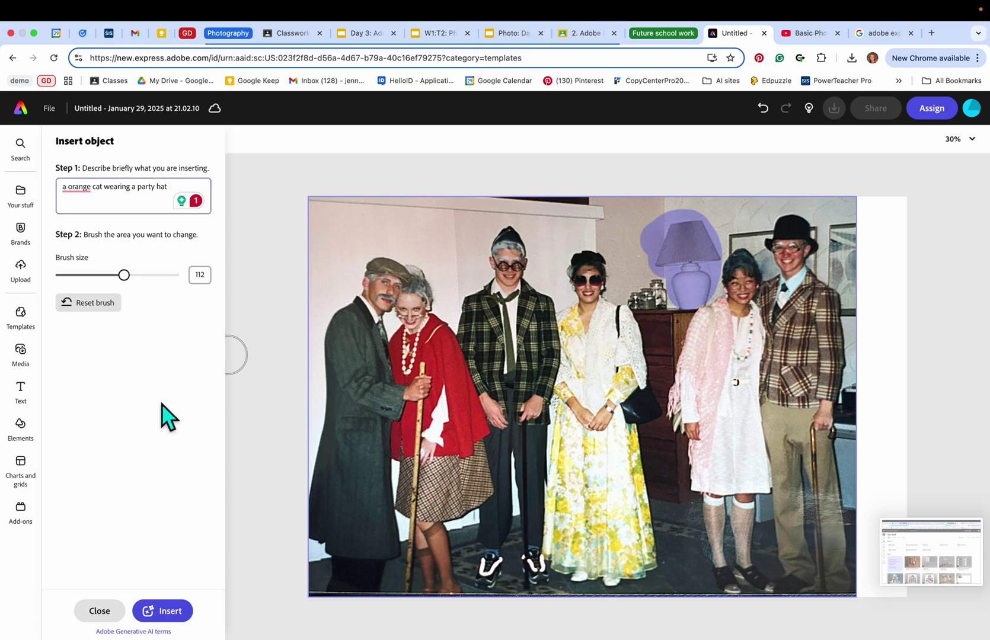
{"action": "left_click", "coordinate": [169, 611]}
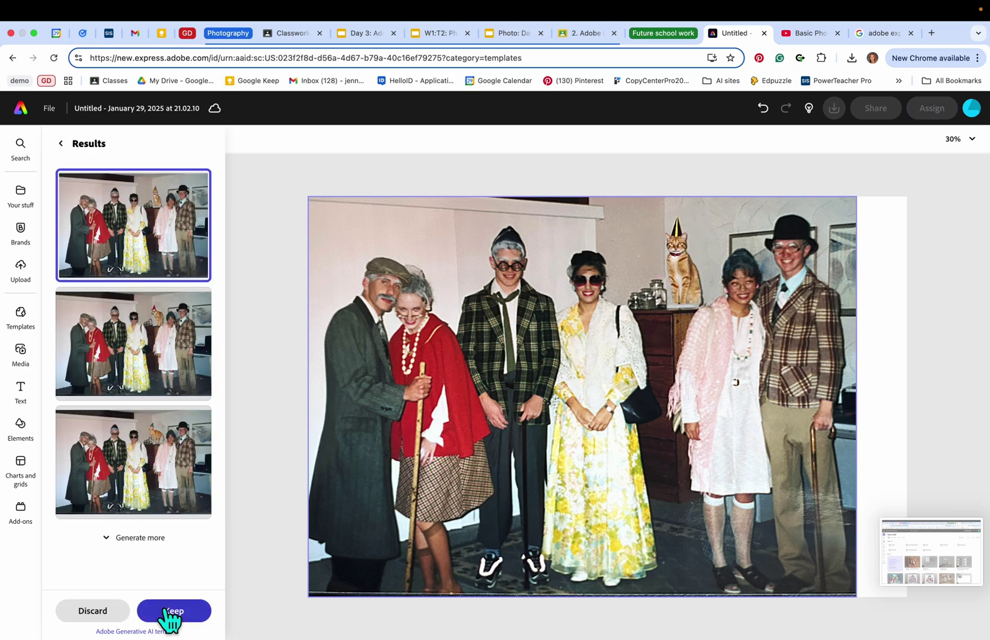
Keep the variant showing the orange cat in a dark party hat
{"action": "left_click", "coordinate": [169, 349]}
{"action": "left_click", "coordinate": [153, 480]}
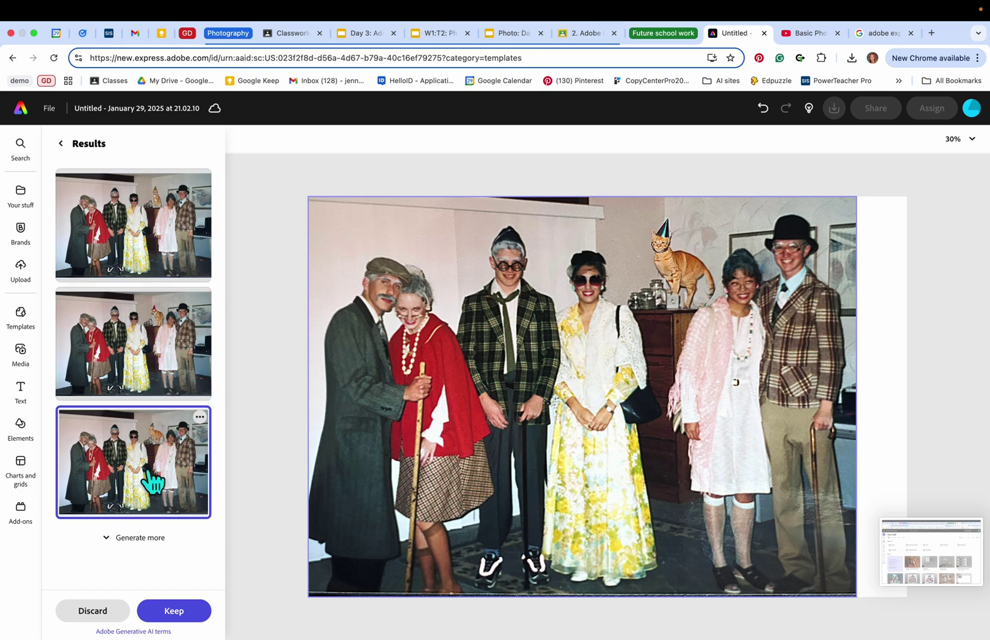
{"action": "left_click", "coordinate": [176, 615]}
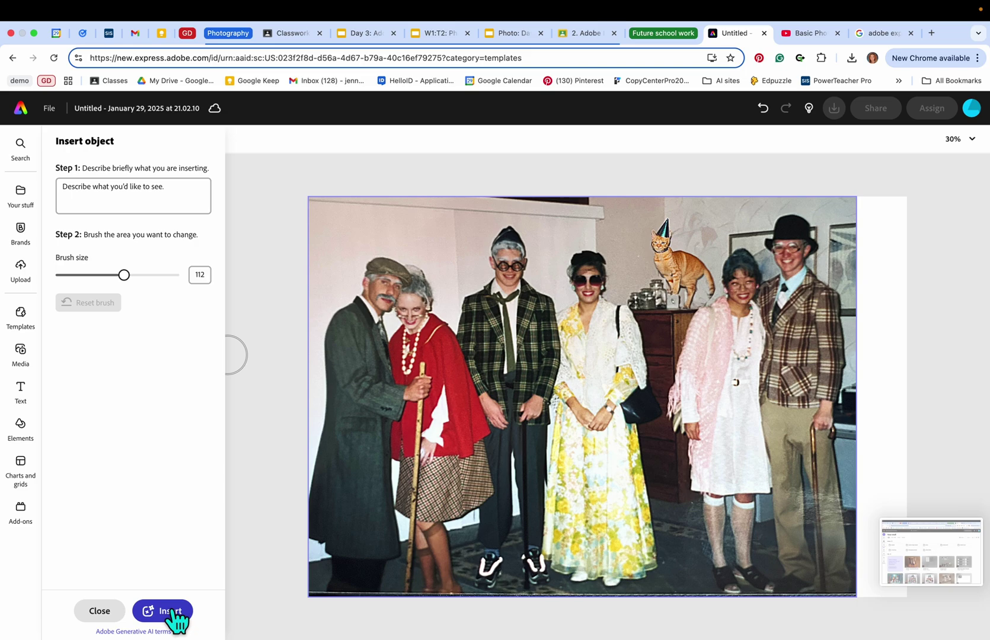
{"action": "left_click", "coordinate": [98, 611]}
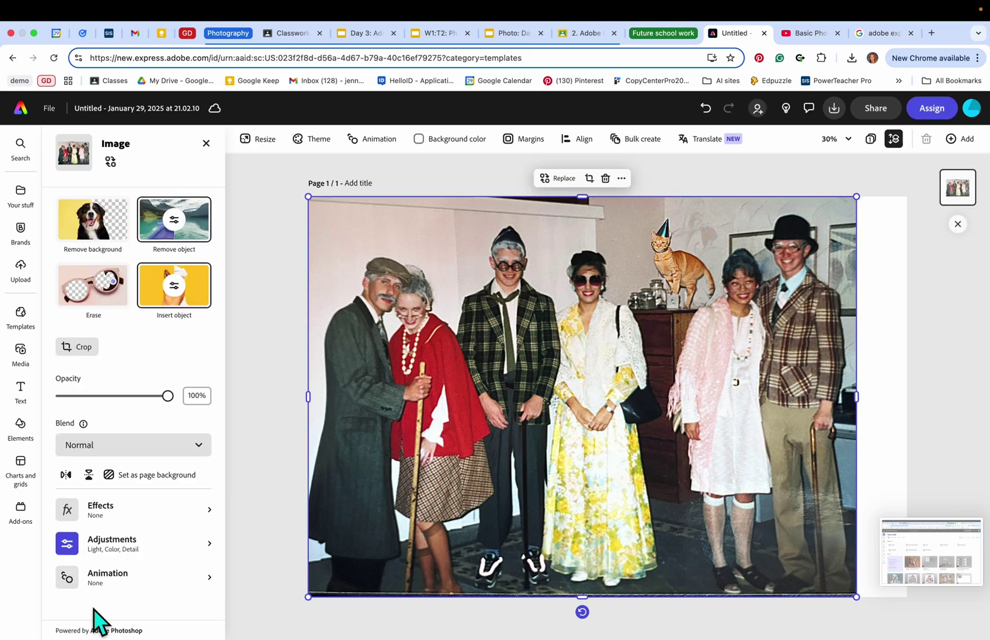
{"action": "left_click", "coordinate": [101, 290]}
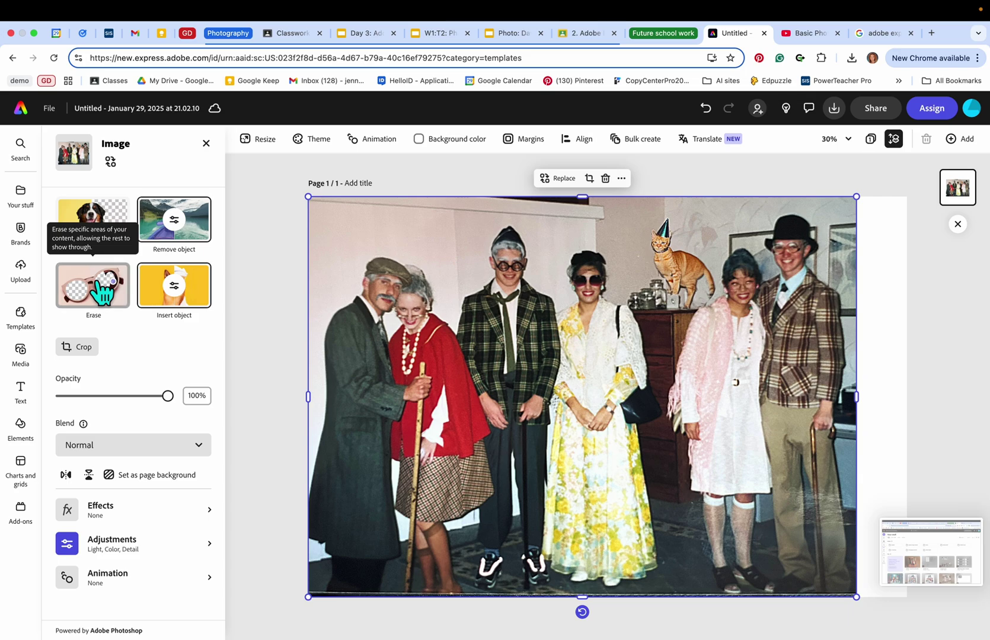
{"action": "left_click", "coordinate": [381, 279]}
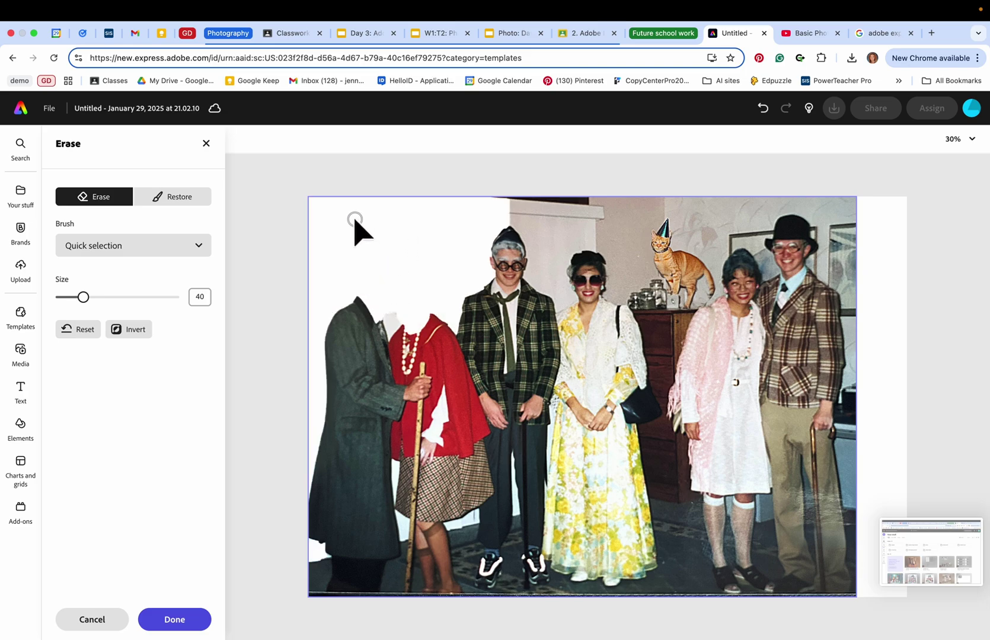
{"action": "key", "text": "super+z"}
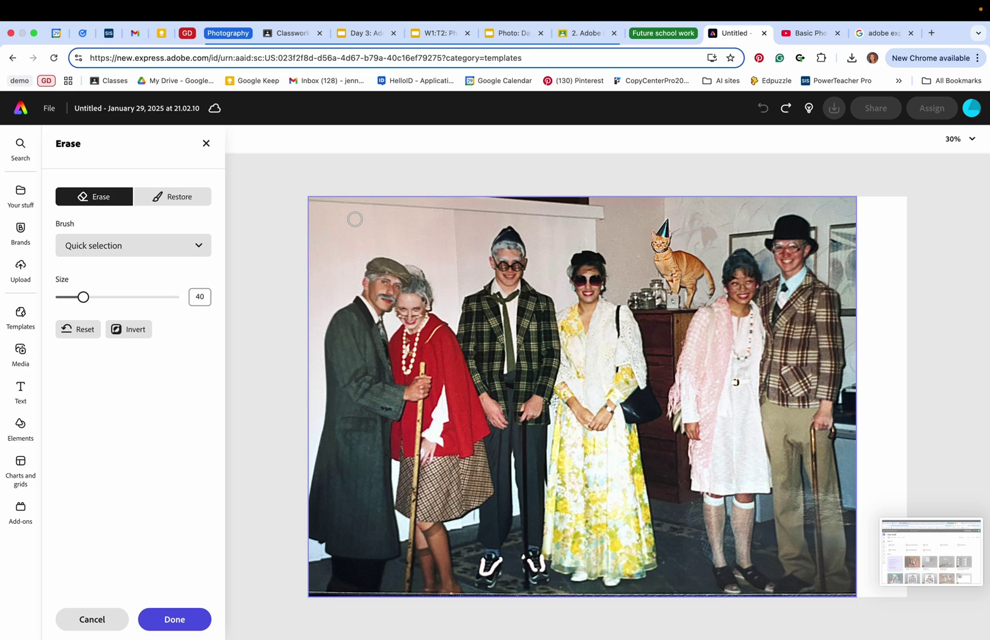
{"action": "left_click", "coordinate": [205, 144]}
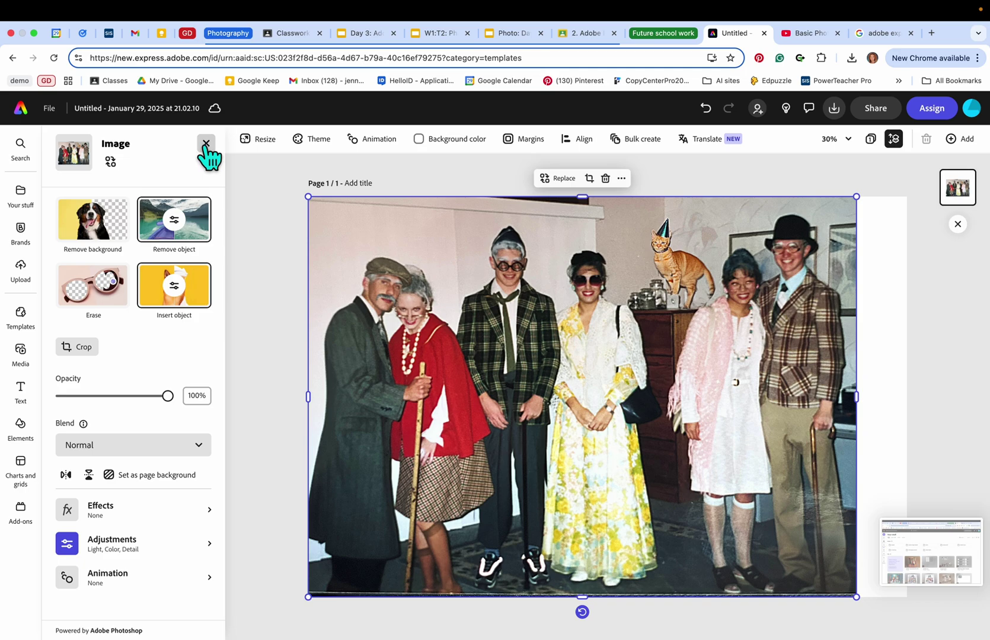
Remove the room background from the photo and nudge the cut-out group slightly right
{"action": "left_click", "coordinate": [101, 234]}
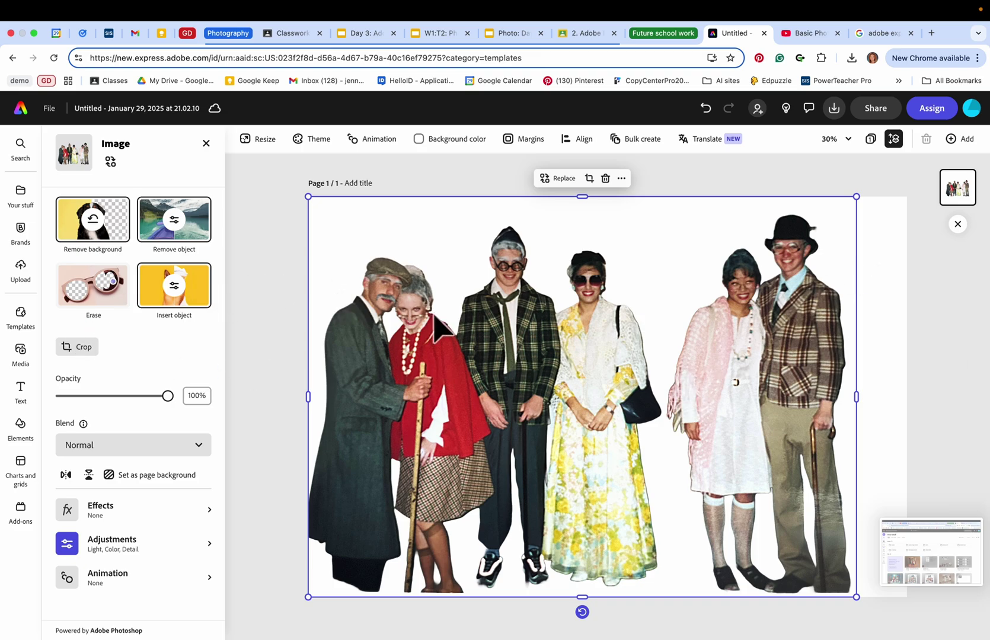
{"action": "mouse_move", "coordinate": [427, 352]}
{"action": "left_mouse_down"}
{"action": "mouse_move", "coordinate": [452, 343]}
{"action": "mouse_move", "coordinate": [445, 347]}
{"action": "left_mouse_up"}
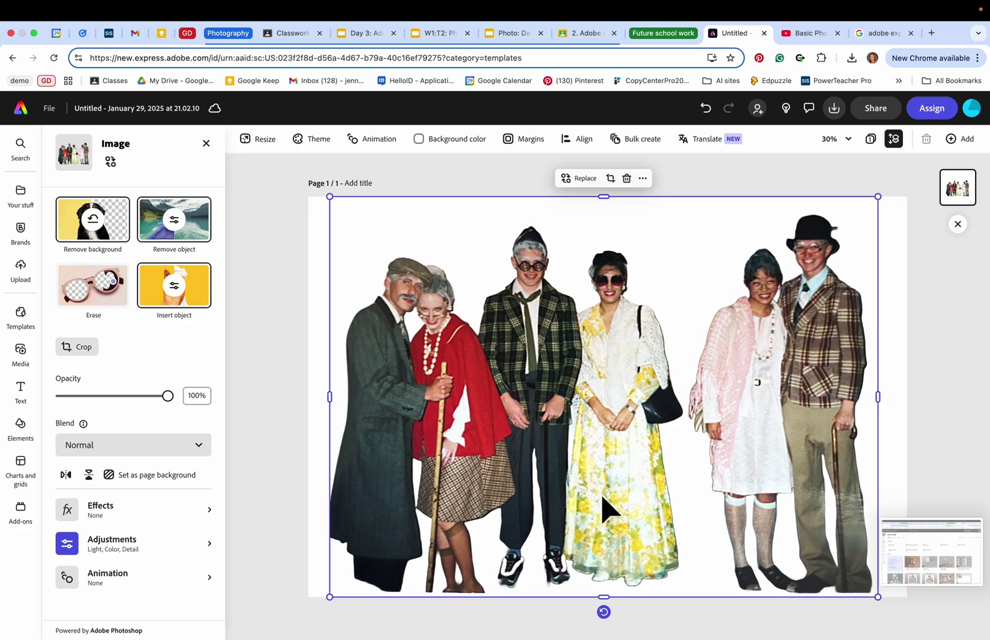
{"action": "left_click", "coordinate": [20, 423]}
Search Elements for 'snow scape background' and place the snowy forest scene behind the group
{"action": "left_click", "coordinate": [94, 194]}
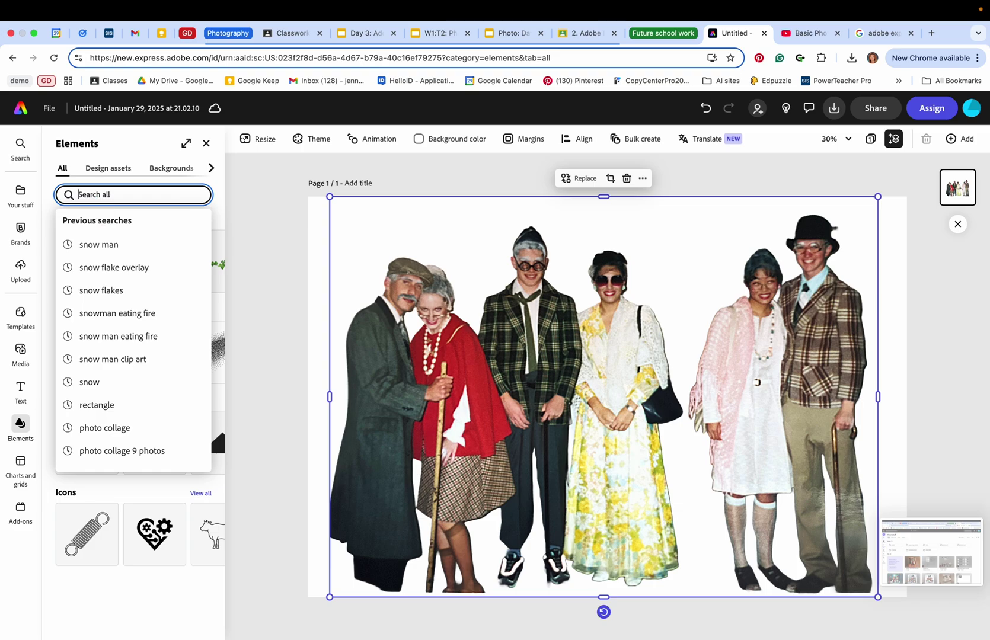
{"action": "type", "text": "snow"}
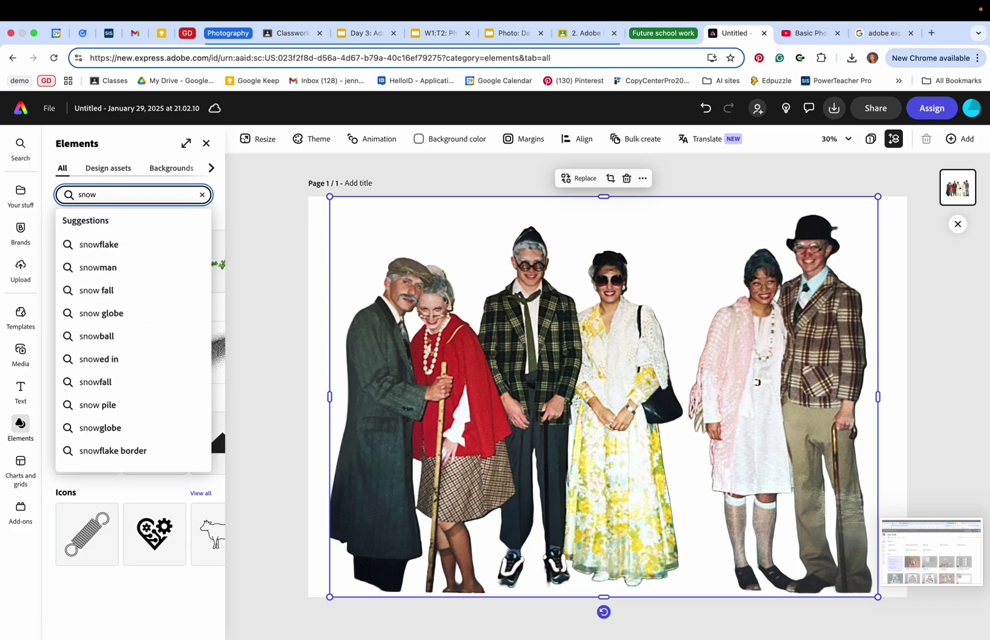
{"action": "type", "text": " scape"}
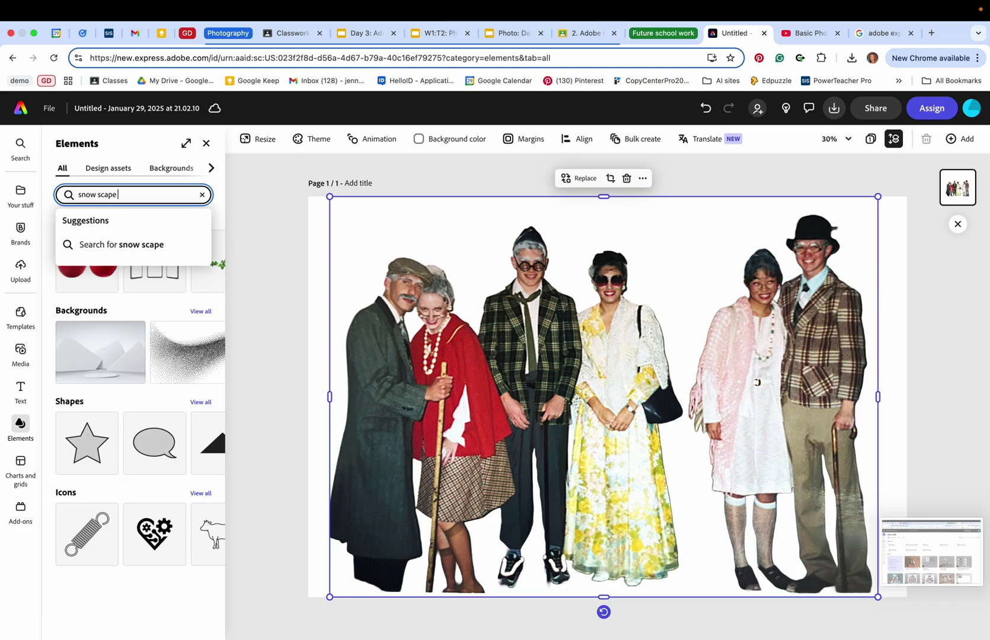
{"action": "type", "text": " background"}
{"action": "key", "text": "Return"}
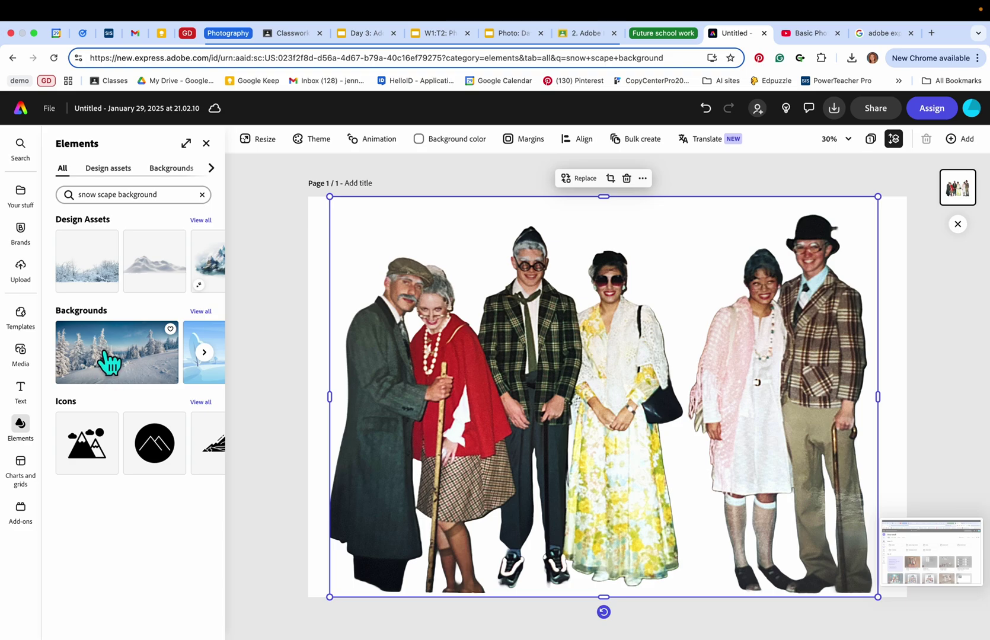
{"action": "left_click", "coordinate": [107, 356]}
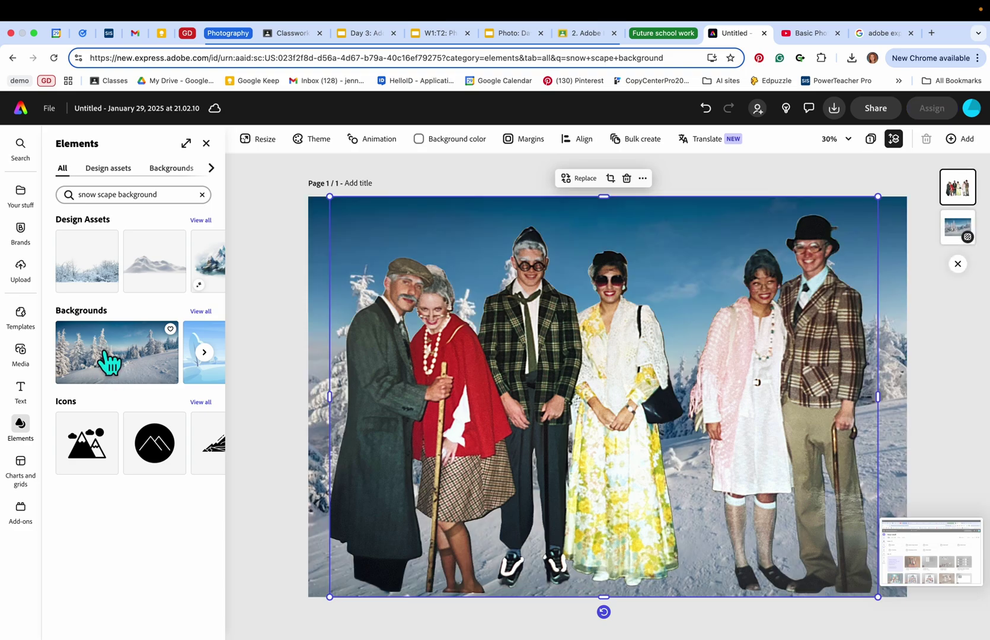
Undo the forest background, add two snow assets, enlarge one and send it behind the people
{"action": "key", "text": "super+z"}
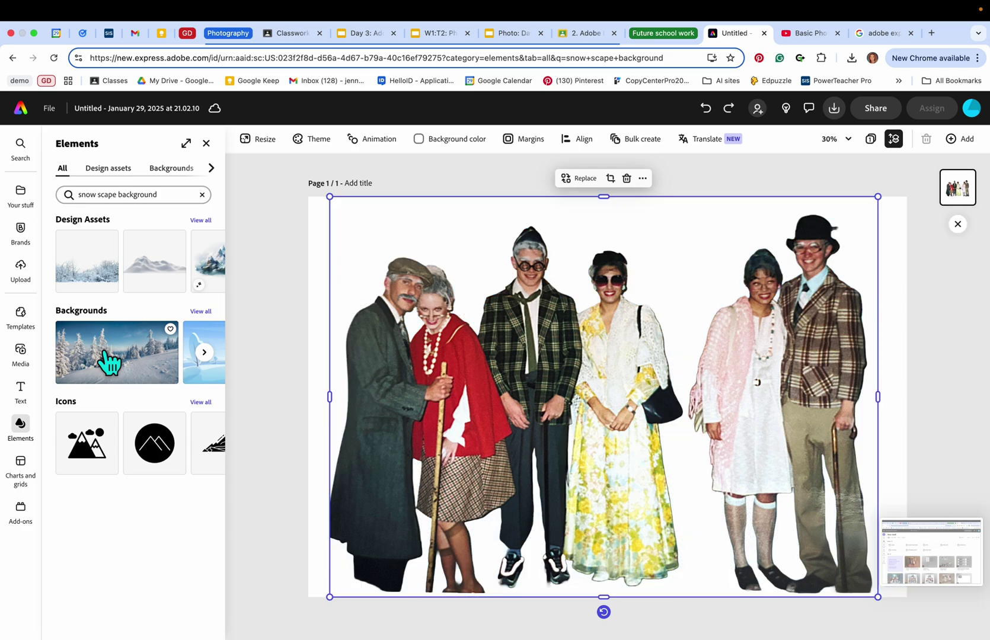
{"action": "left_click", "coordinate": [87, 256]}
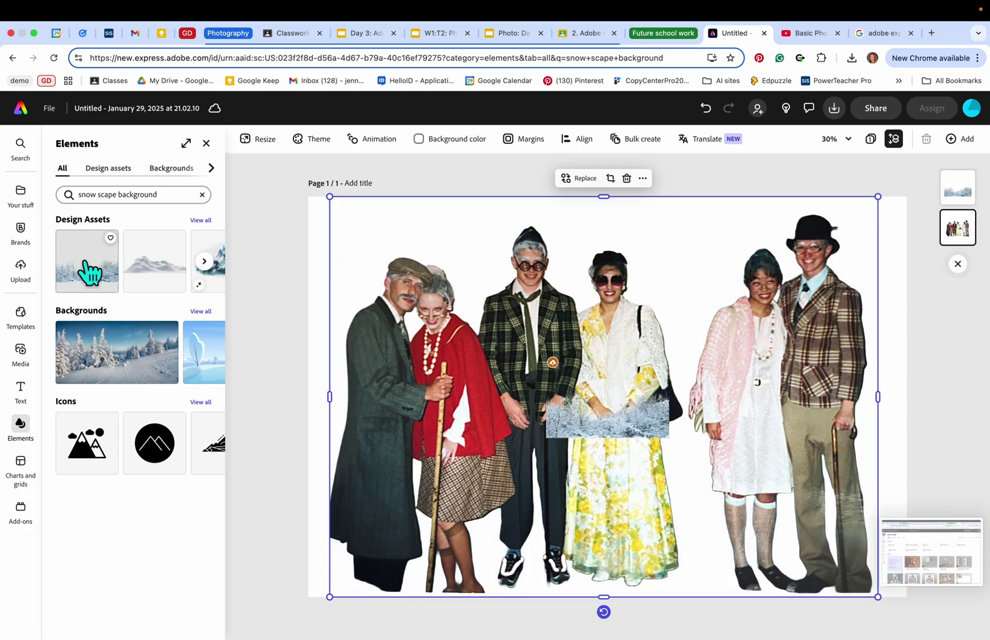
{"action": "left_click", "coordinate": [95, 262]}
{"action": "left_click_drag", "start_coordinate": [95, 262], "coordinate": [491, 183]}
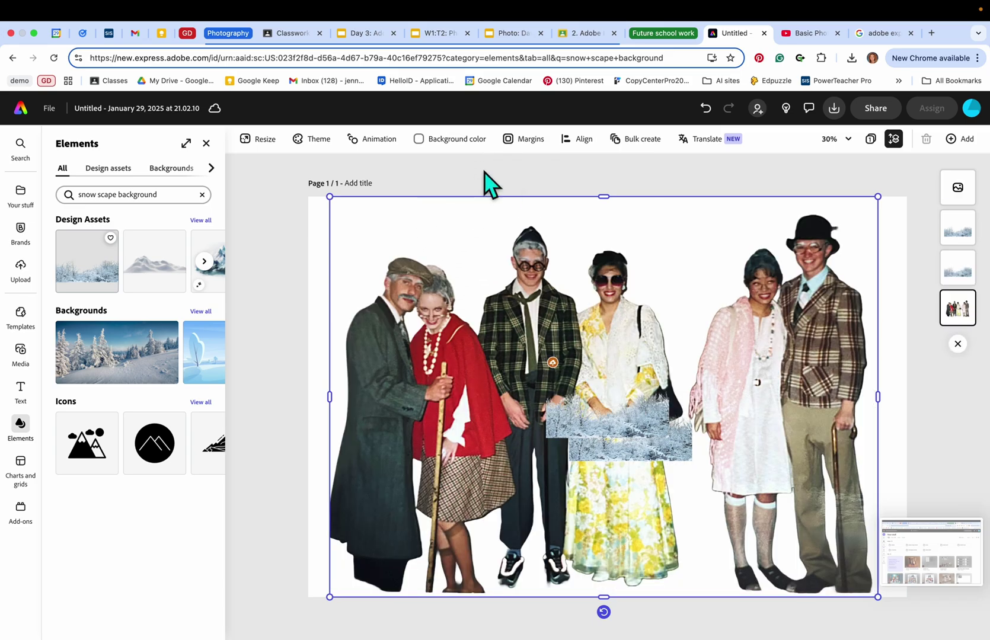
{"action": "left_click", "coordinate": [633, 438]}
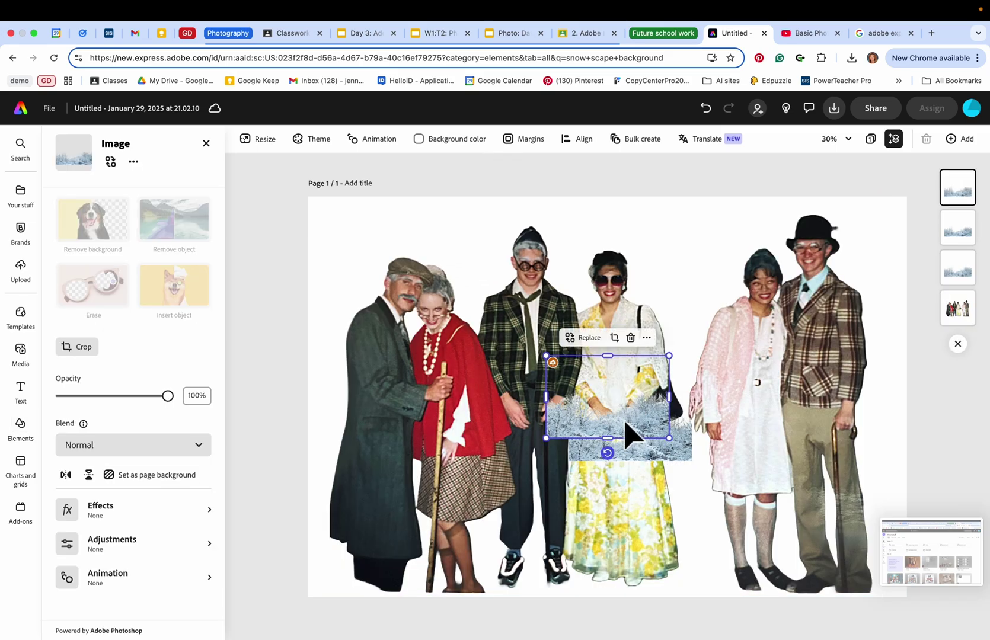
{"action": "left_click", "coordinate": [628, 436]}
{"action": "left_click_drag", "start_coordinate": [625, 441], "coordinate": [449, 237]}
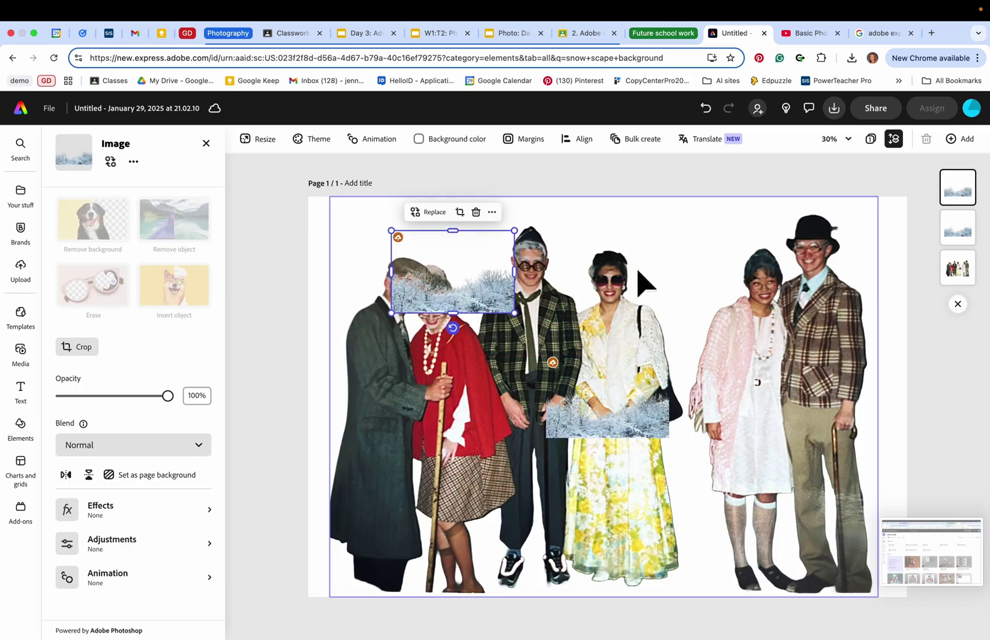
{"action": "left_click_drag", "start_coordinate": [507, 307], "coordinate": [872, 538]}
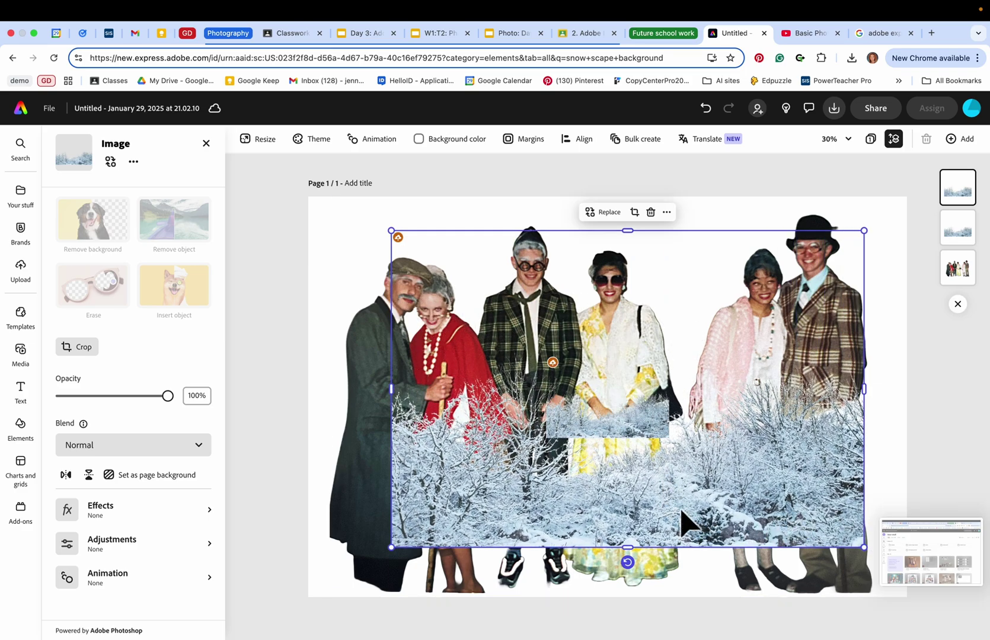
{"action": "left_click_drag", "start_coordinate": [685, 521], "coordinate": [643, 554]}
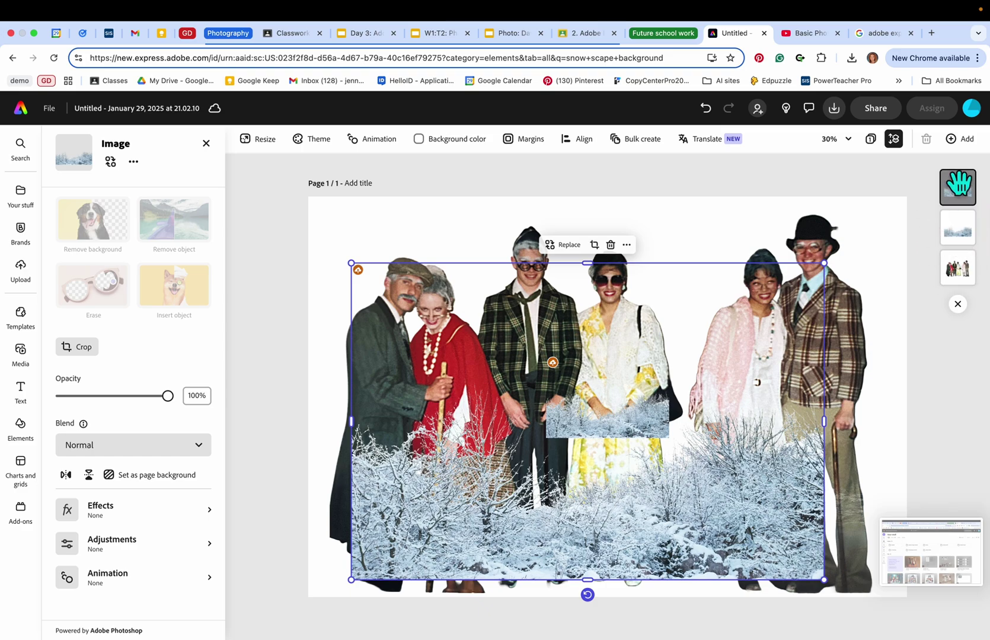
{"action": "left_click_drag", "start_coordinate": [960, 189], "coordinate": [957, 267]}
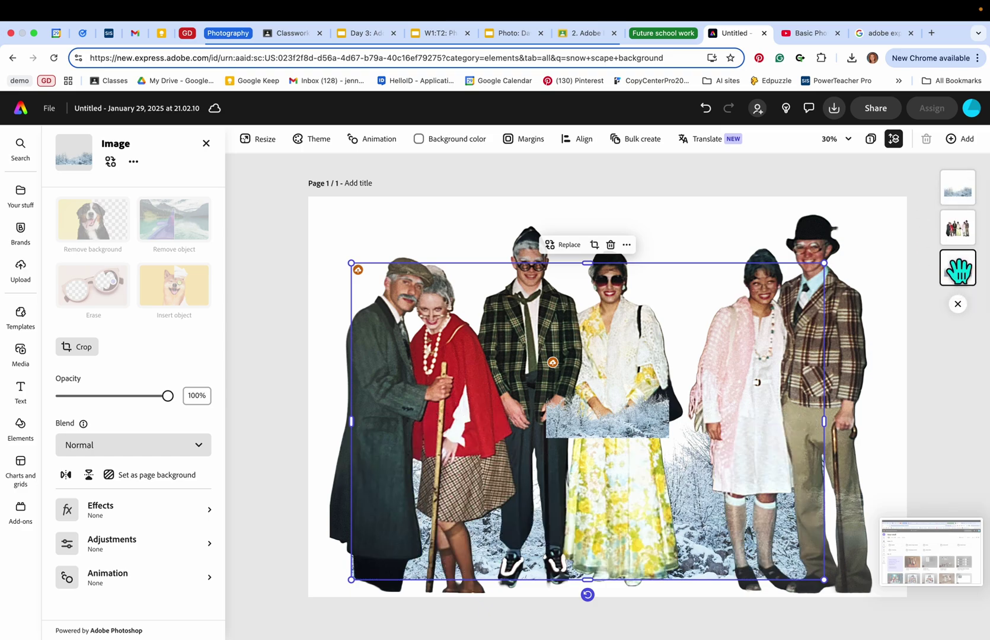
Delete the small snow patch, stretch the large snow image, then delete it too
{"action": "left_click", "coordinate": [610, 436]}
{"action": "key", "text": "Delete"}
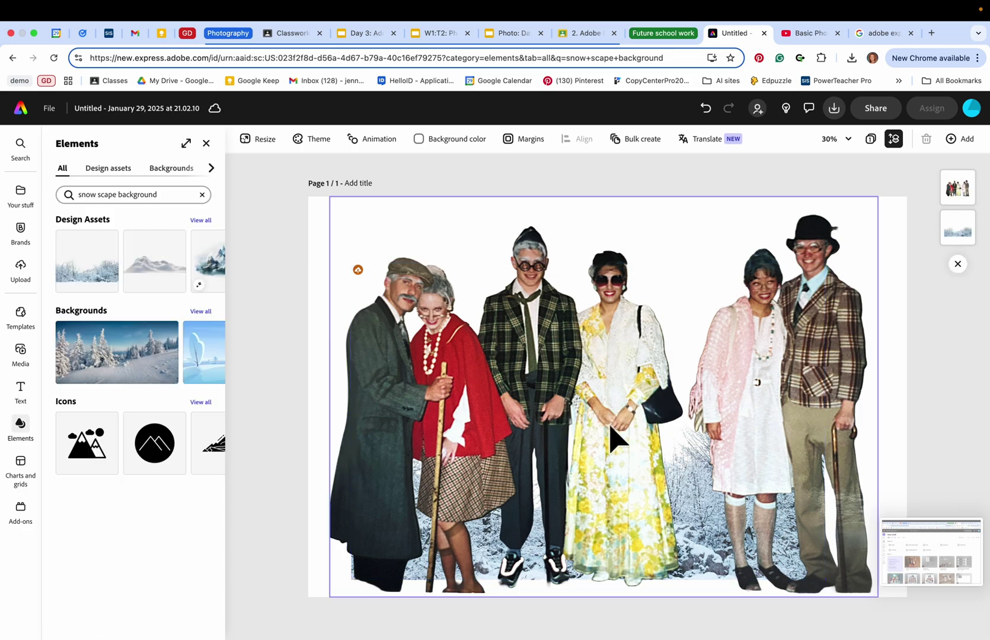
{"action": "left_click", "coordinate": [956, 227]}
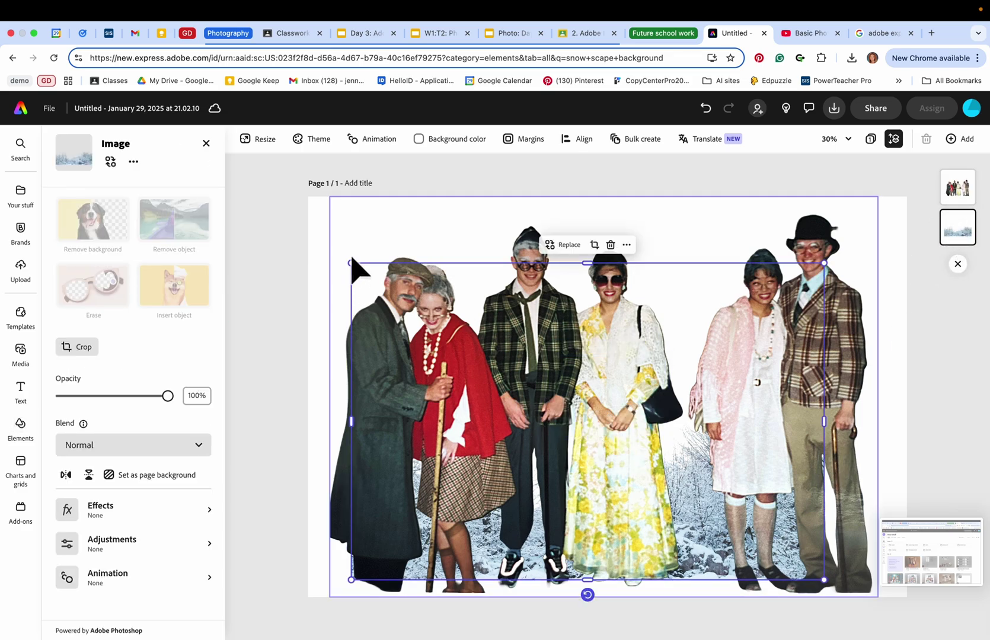
{"action": "left_click_drag", "start_coordinate": [348, 259], "coordinate": [305, 231]}
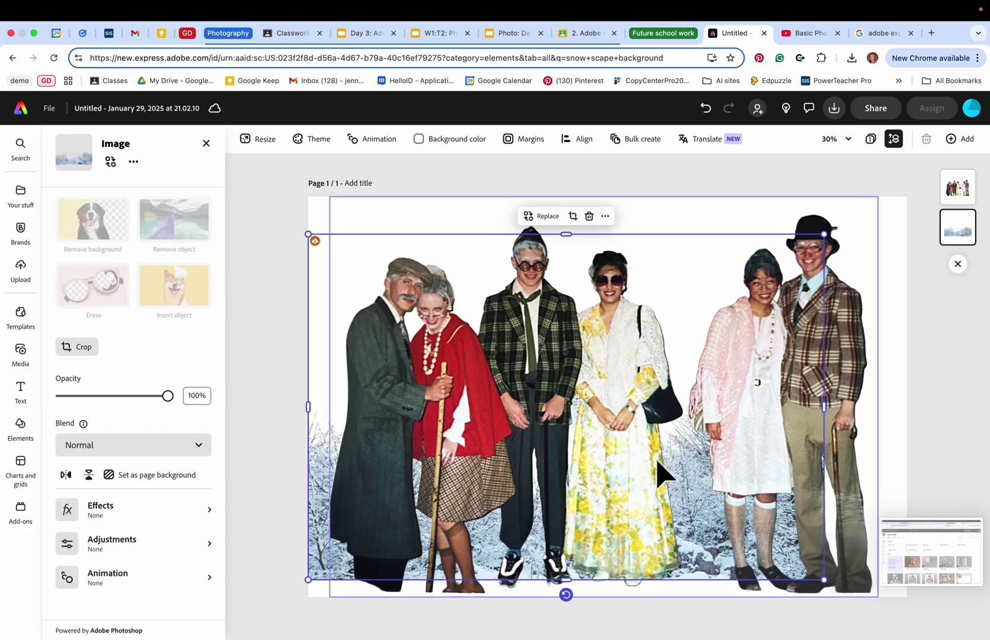
{"action": "left_click_drag", "start_coordinate": [822, 580], "coordinate": [870, 609]}
{"action": "double_click", "coordinate": [876, 598]}
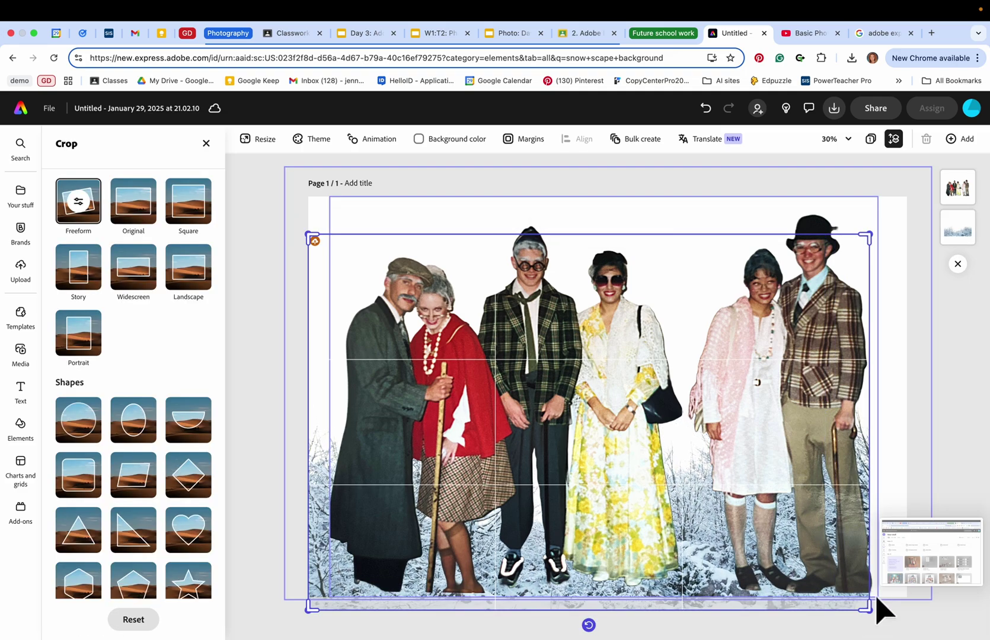
{"action": "key", "text": "Delete"}
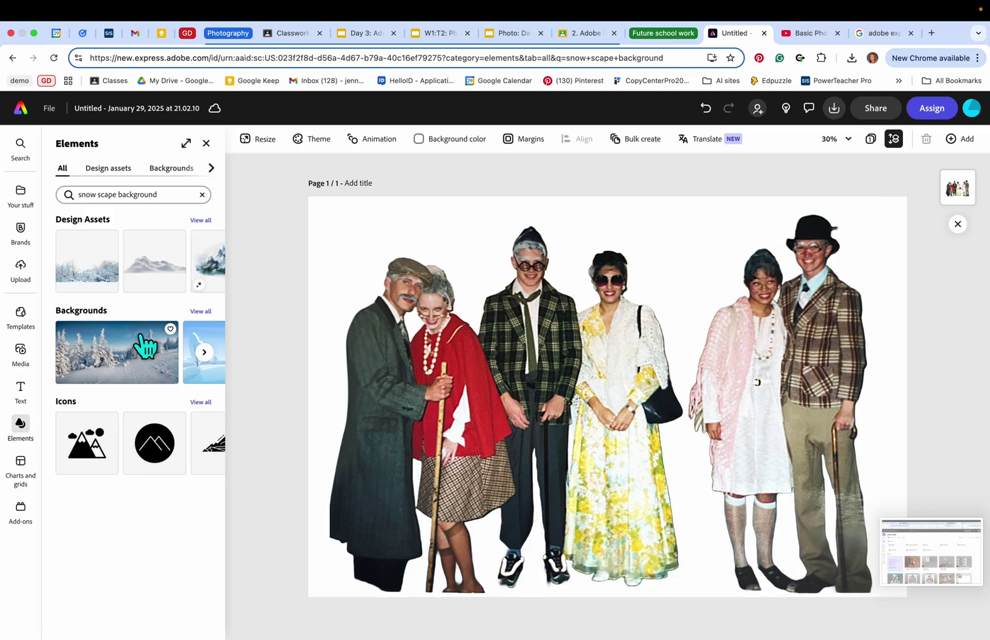
Apply the cartoon snowscape with blue mountains and pine trees as the page background
{"action": "left_click", "coordinate": [205, 352]}
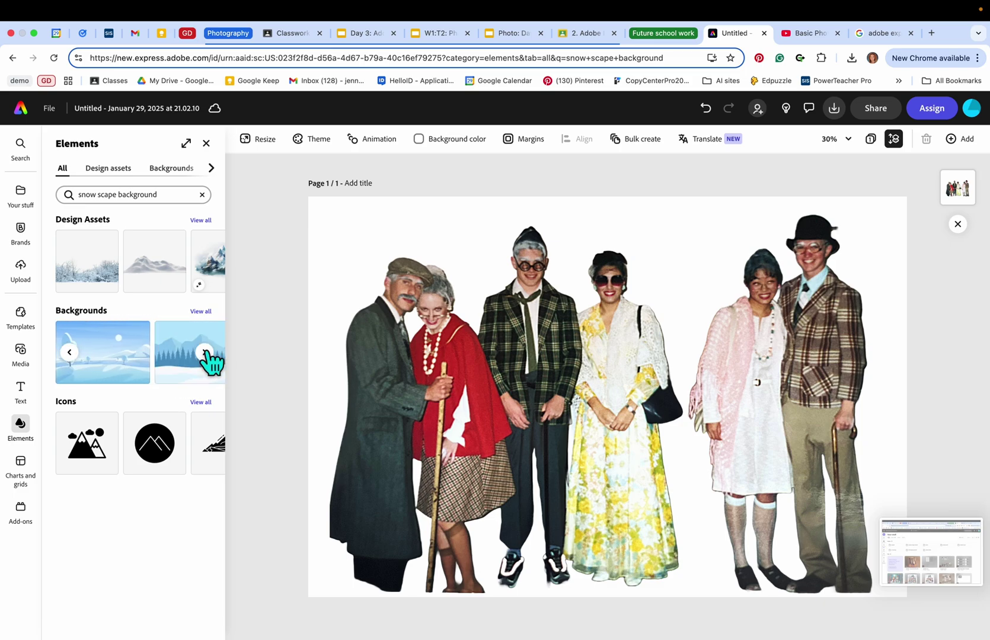
{"action": "left_click", "coordinate": [107, 382]}
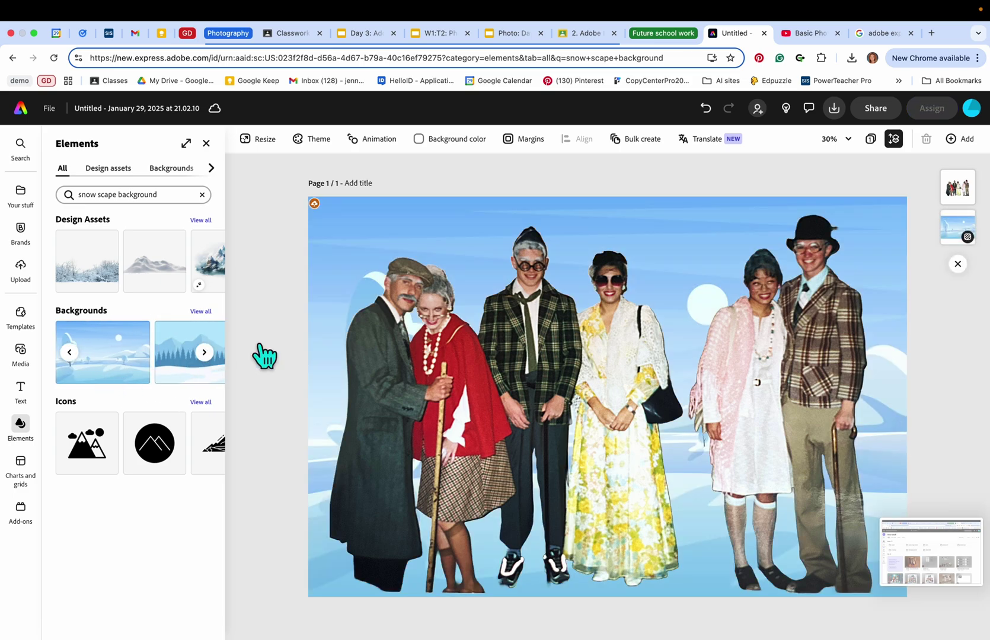
{"action": "left_click", "coordinate": [181, 372]}
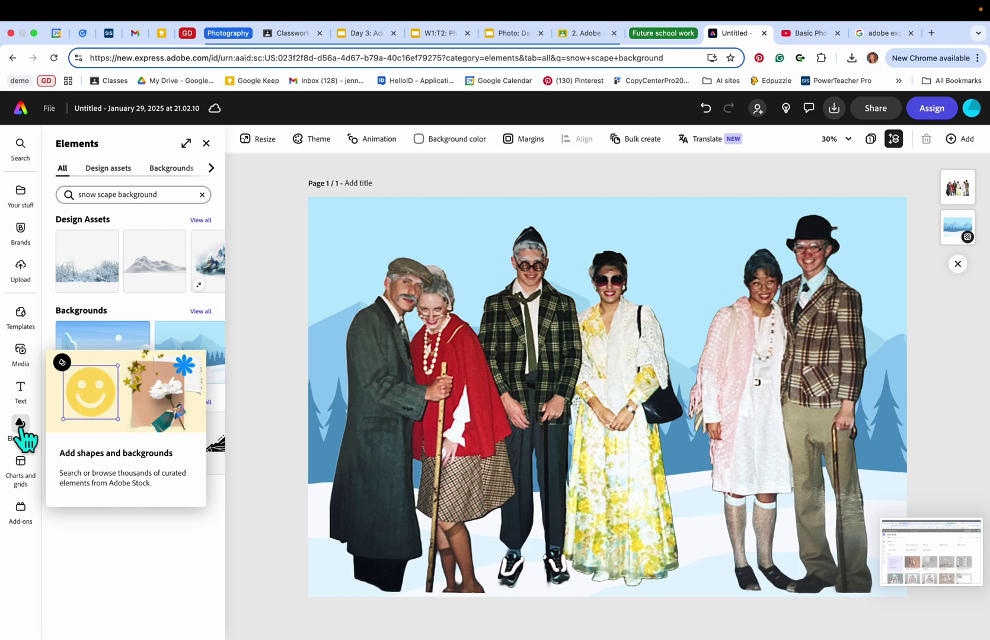
Search Elements for 'snowman', then try and undo a red snowman background scene
{"action": "left_click", "coordinate": [164, 196]}
{"action": "triple_click", "coordinate": [164, 196]}
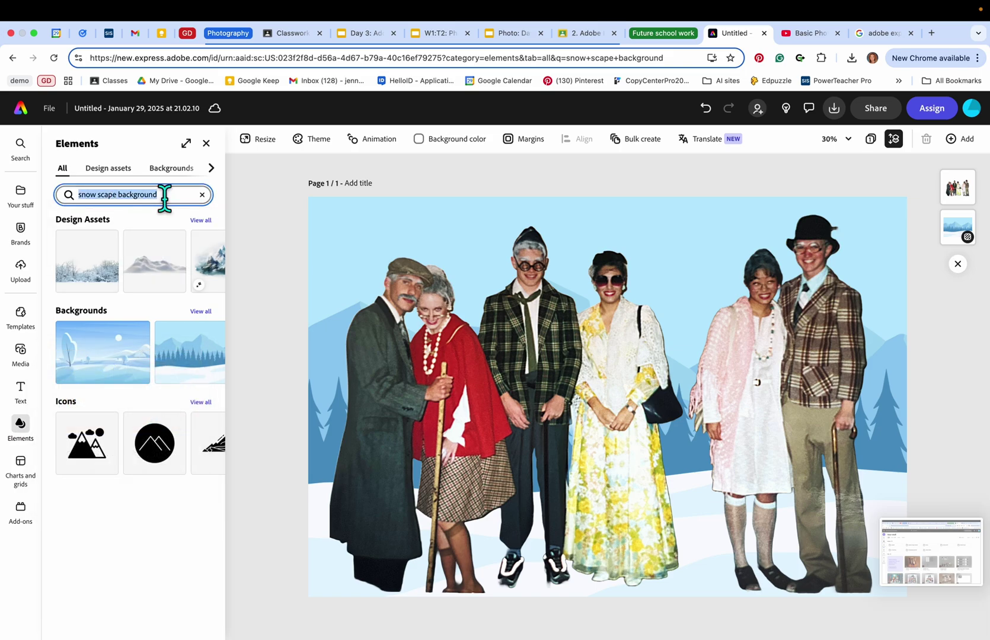
{"action": "type", "text": "snowman"}
{"action": "key", "text": "Return"}
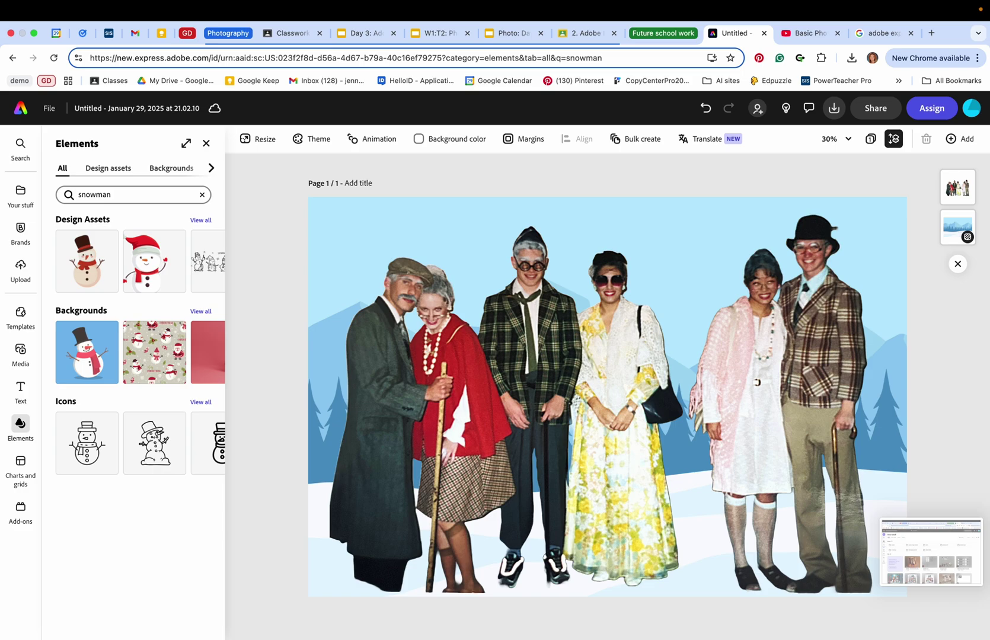
{"action": "mouse_move", "coordinate": [159, 361]}
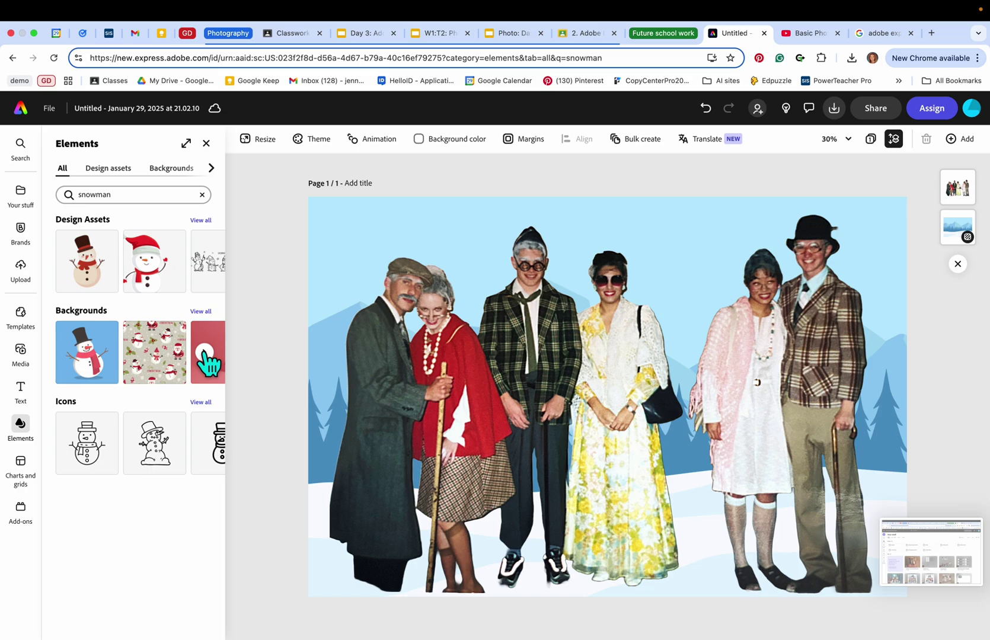
{"action": "left_click", "coordinate": [206, 359]}
{"action": "left_click", "coordinate": [138, 368]}
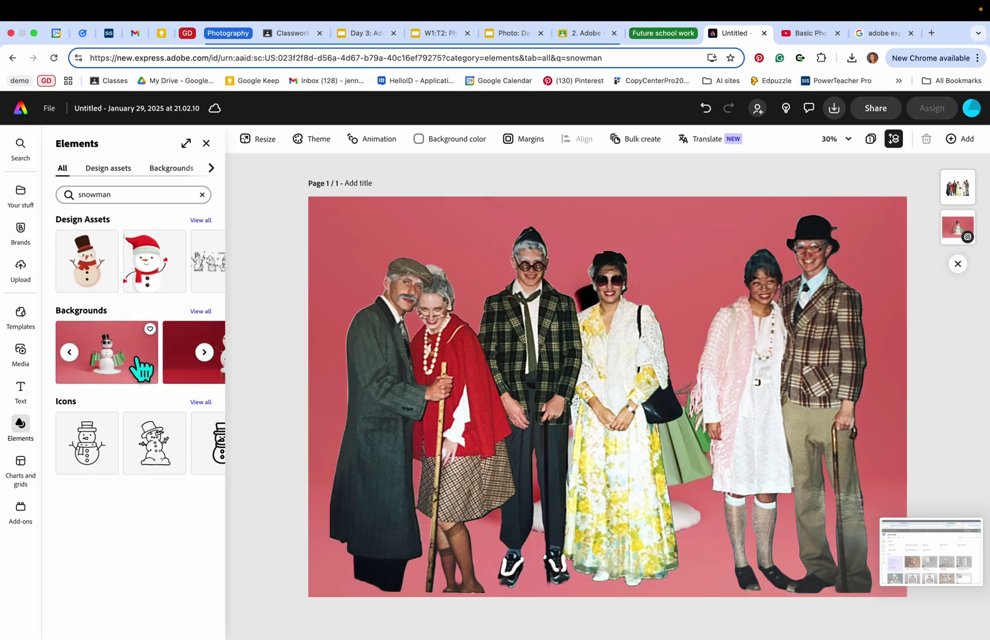
{"action": "key", "text": "super+z"}
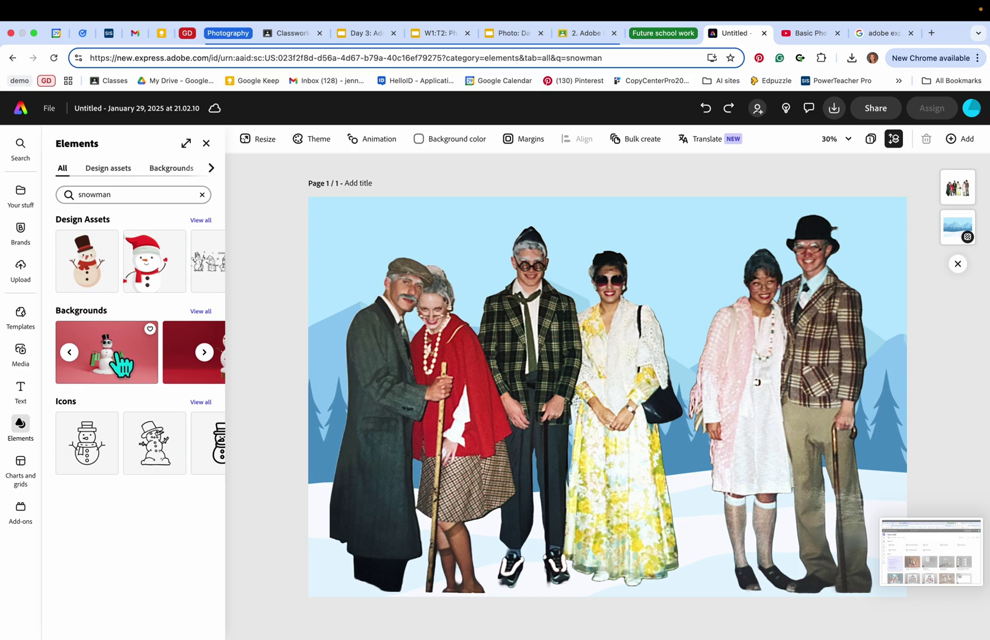
Add the hatted cartoon snowman and enlarge it in front of the group at lower right
{"action": "scroll", "coordinate": [171, 290], "scroll_direction": "right", "scroll_amount": 5}
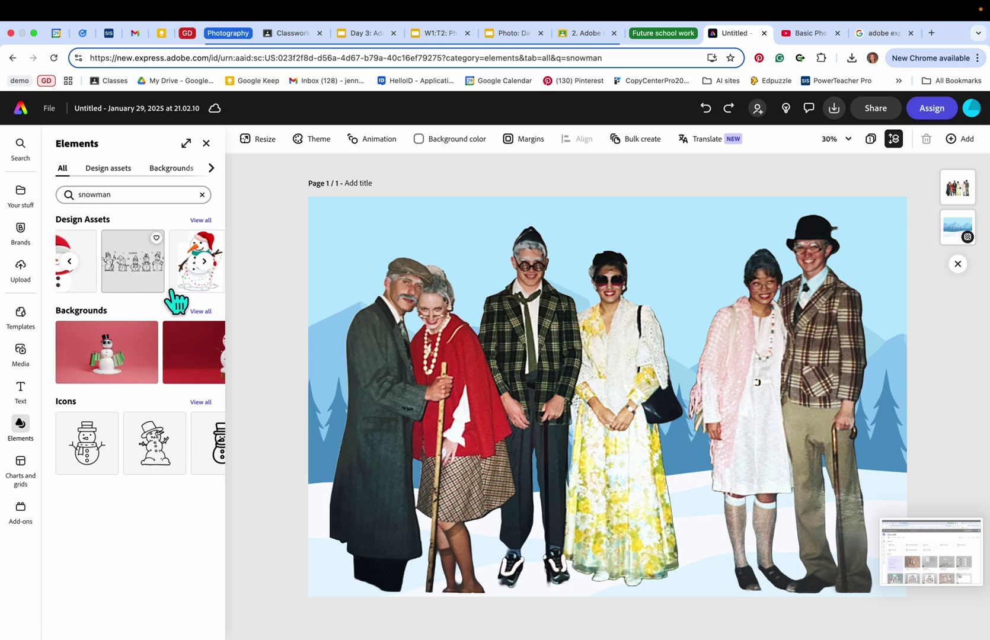
{"action": "scroll", "coordinate": [176, 301], "scroll_direction": "right", "scroll_amount": 5}
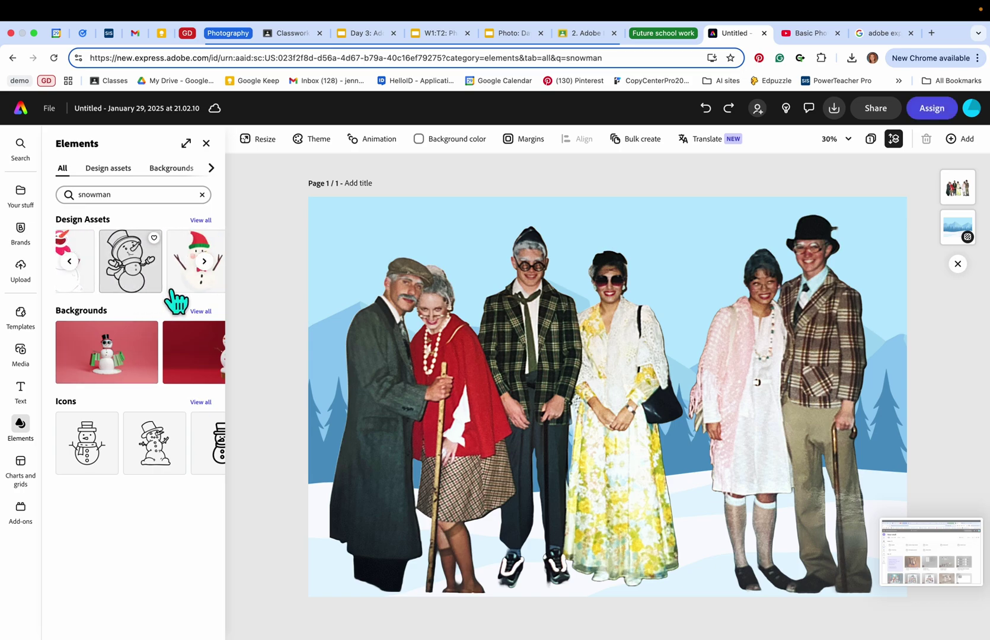
{"action": "left_click", "coordinate": [181, 278]}
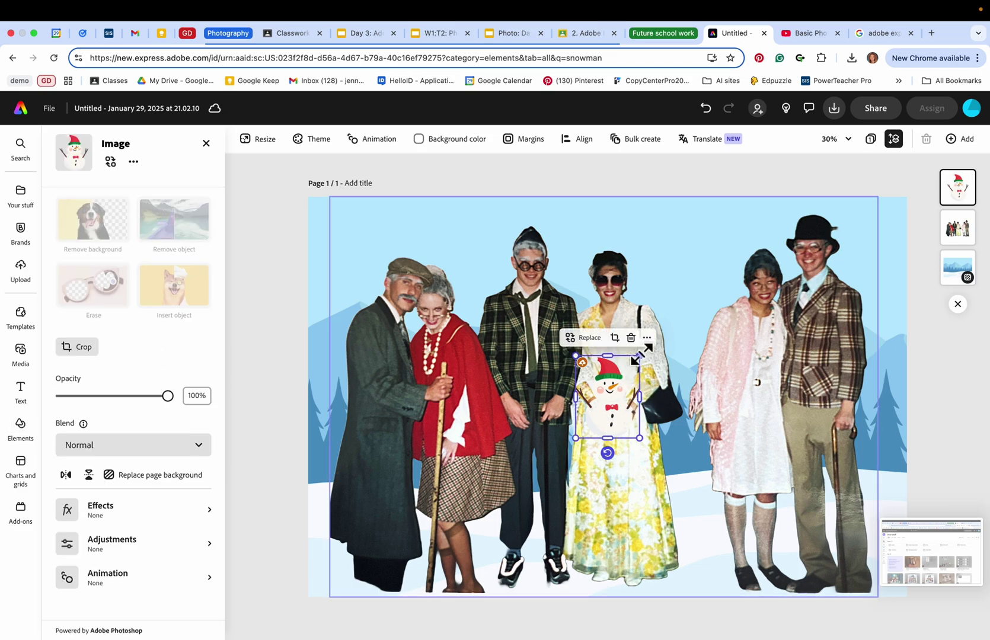
{"action": "left_click_drag", "start_coordinate": [639, 357], "coordinate": [783, 231]}
{"action": "left_click", "coordinate": [654, 447]}
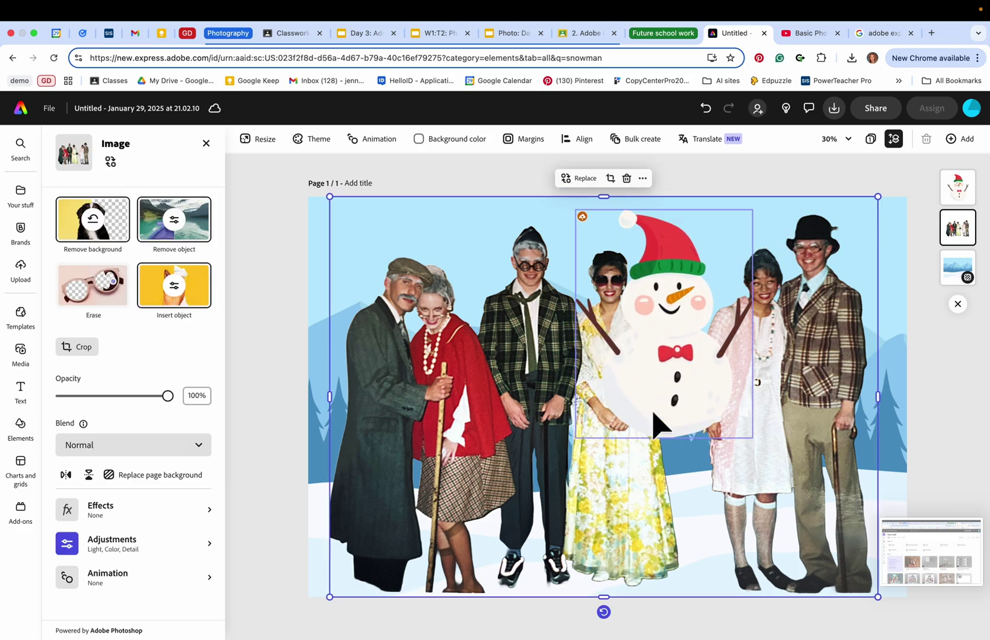
{"action": "left_click_drag", "start_coordinate": [675, 388], "coordinate": [694, 512]}
{"action": "key", "text": "ctrl+z"}
{"action": "left_click", "coordinate": [677, 370]}
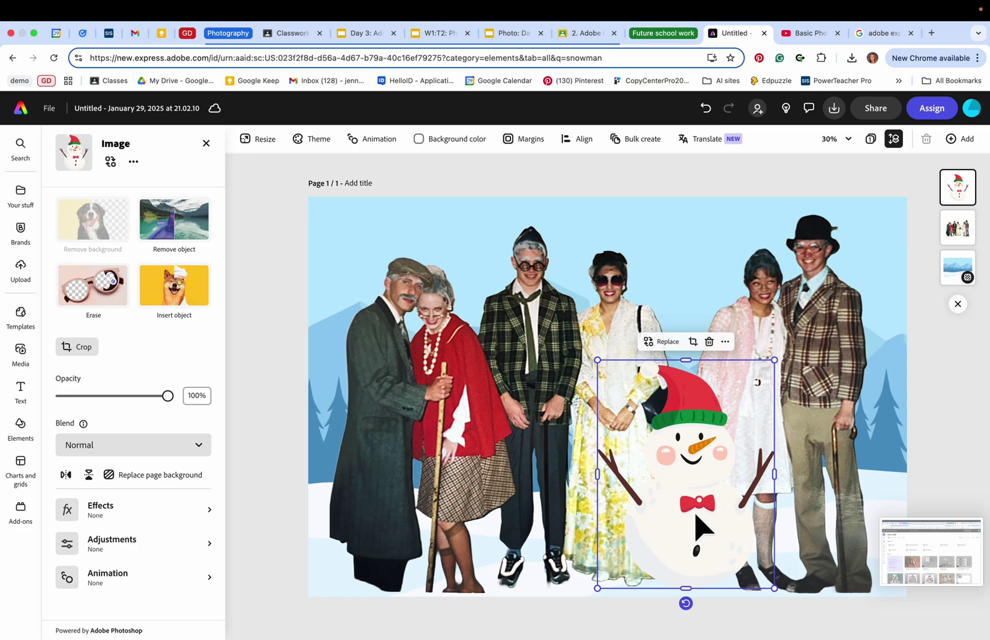
{"action": "left_click", "coordinate": [238, 321]}
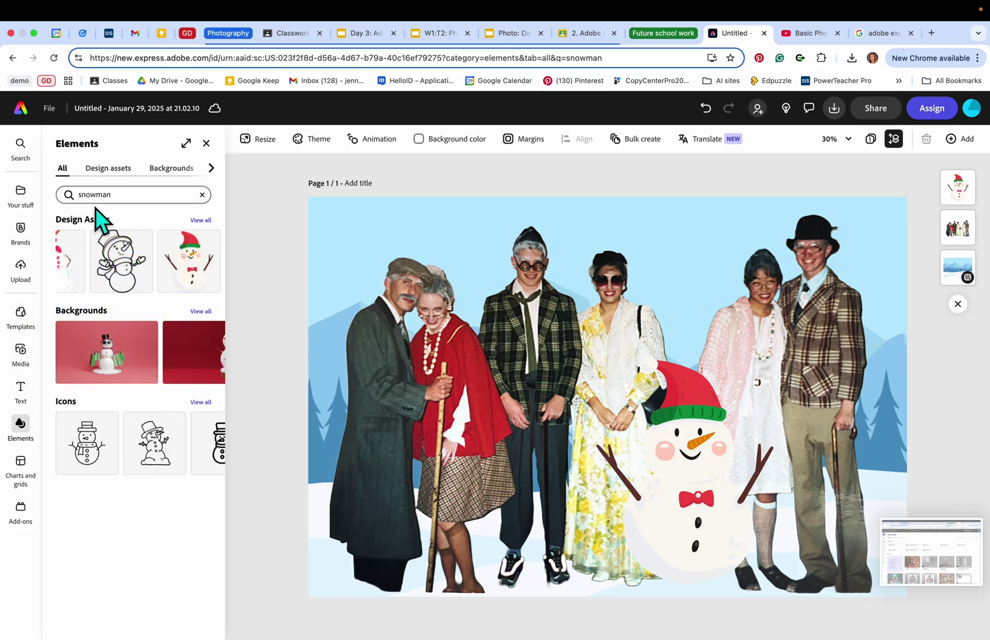
Search Elements for 'snow over' and add the first snow overlay result to the design
{"action": "left_click", "coordinate": [117, 196]}
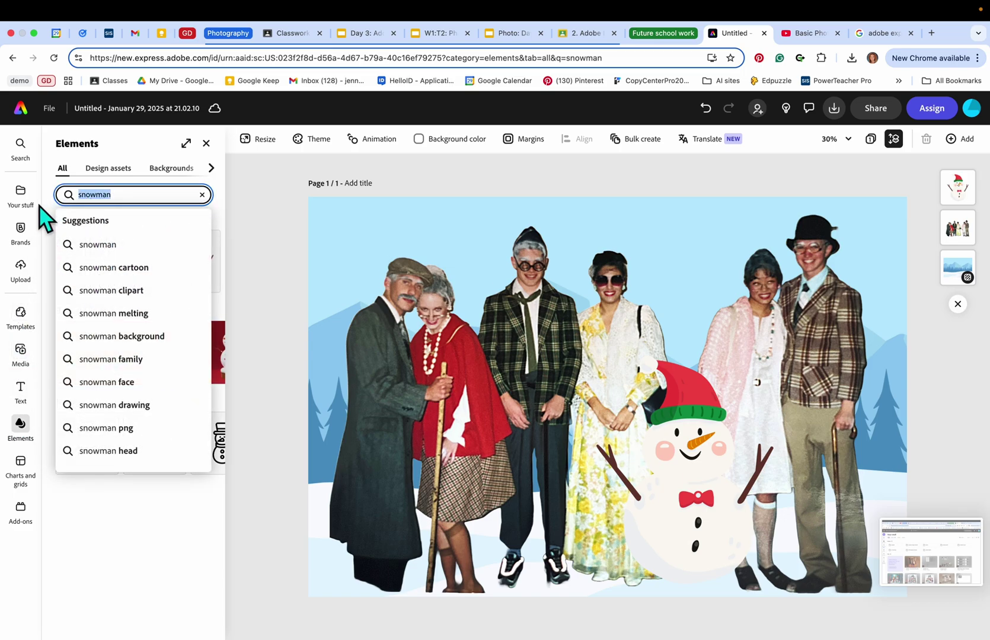
{"action": "type", "text": "snow overlay"}
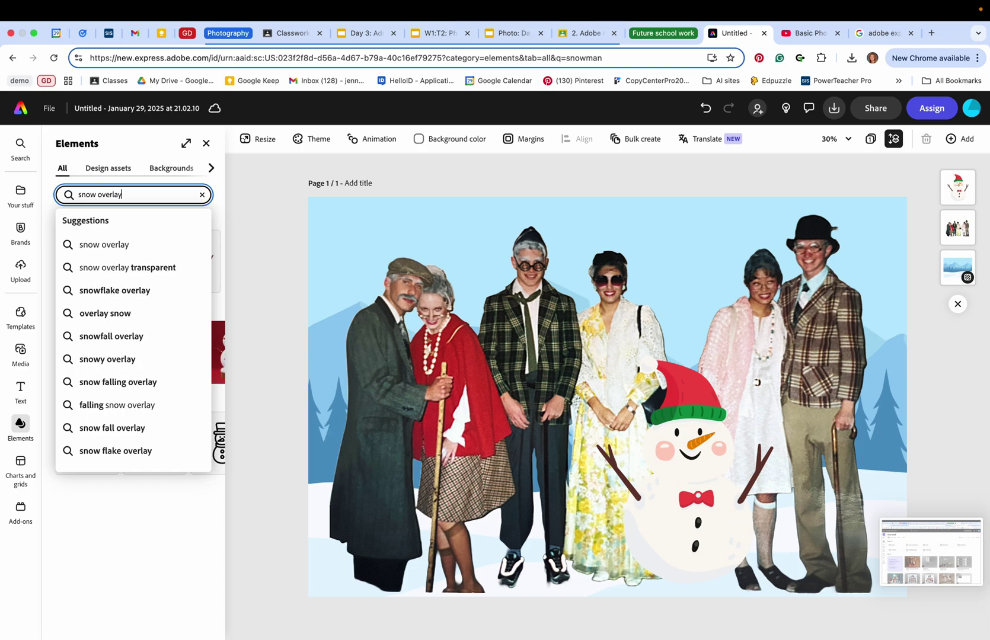
{"action": "key", "text": "Return"}
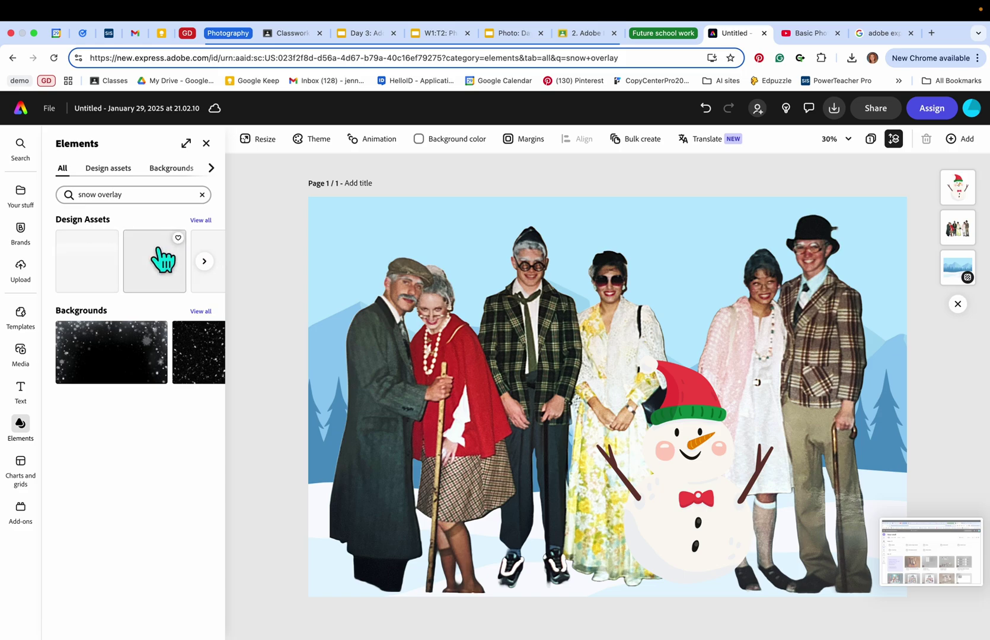
{"action": "left_click_drag", "start_coordinate": [97, 273], "coordinate": [469, 225]}
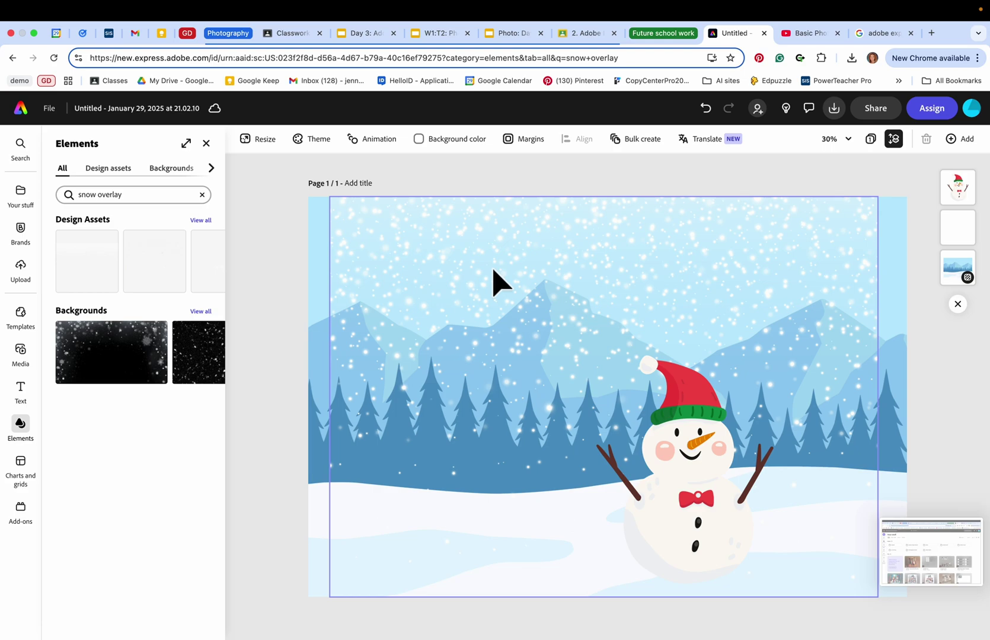
{"action": "left_click", "coordinate": [86, 261]}
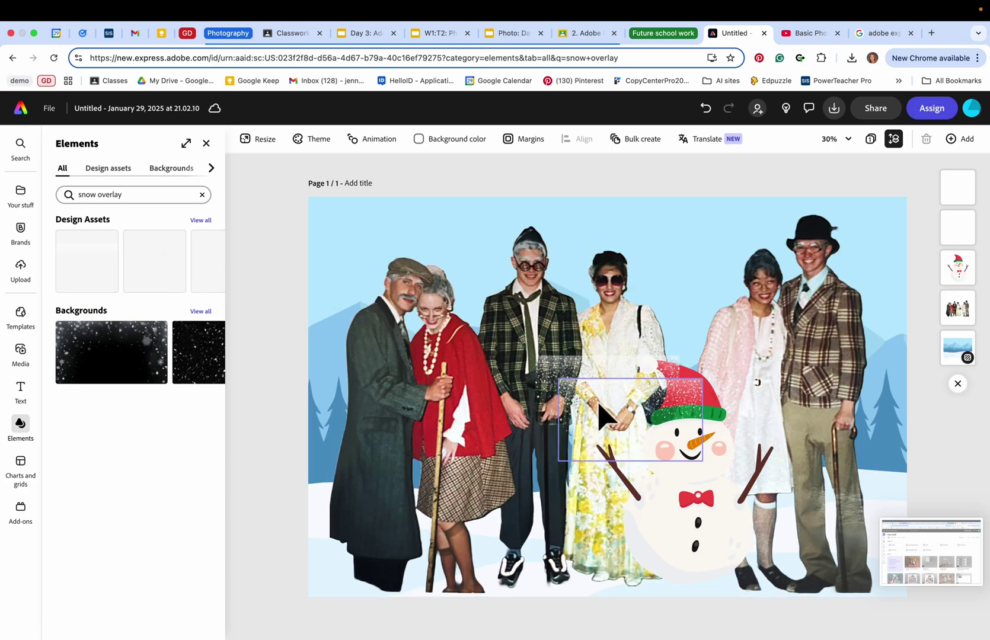
Stretch the snow overlay across the page's top half and lower its opacity to 57%
{"action": "left_click", "coordinate": [616, 415]}
{"action": "left_click_drag", "start_coordinate": [616, 415], "coordinate": [594, 392]}
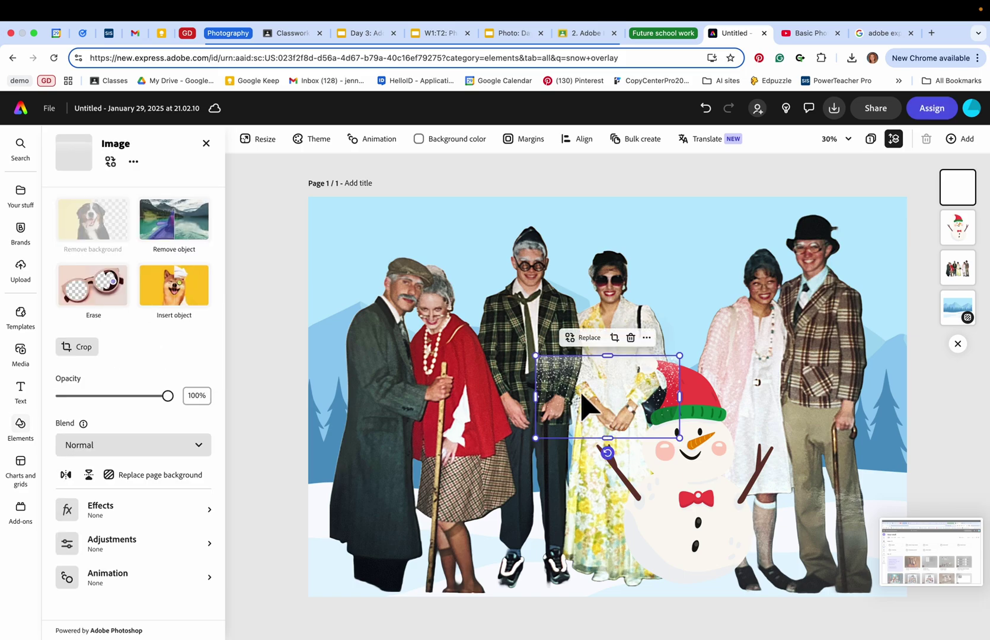
{"action": "left_click_drag", "start_coordinate": [537, 354], "coordinate": [294, 185]}
{"action": "left_click_drag", "start_coordinate": [336, 263], "coordinate": [356, 229]}
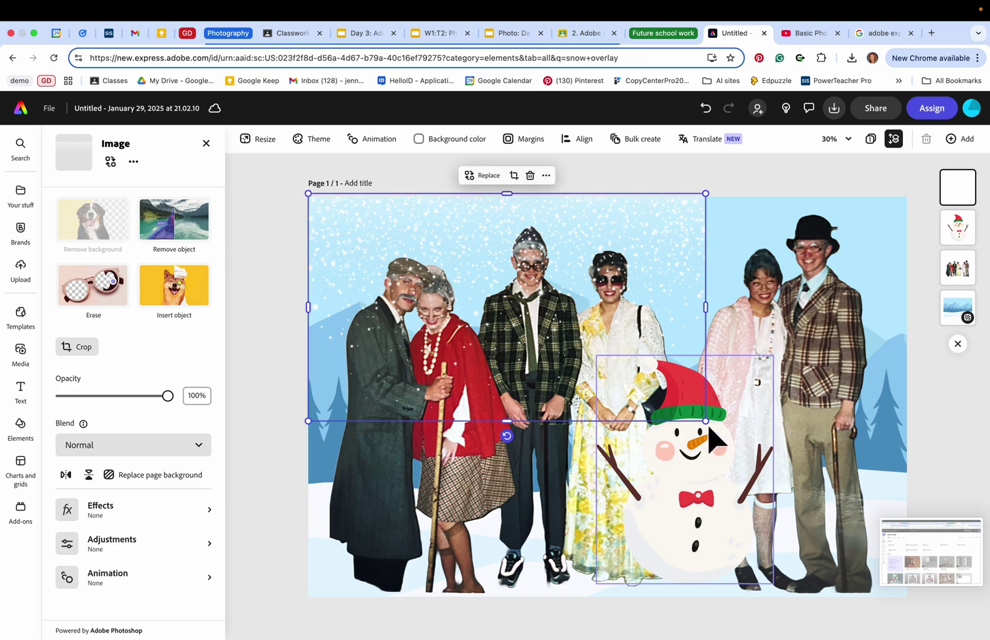
{"action": "left_click_drag", "start_coordinate": [704, 416], "coordinate": [893, 537]}
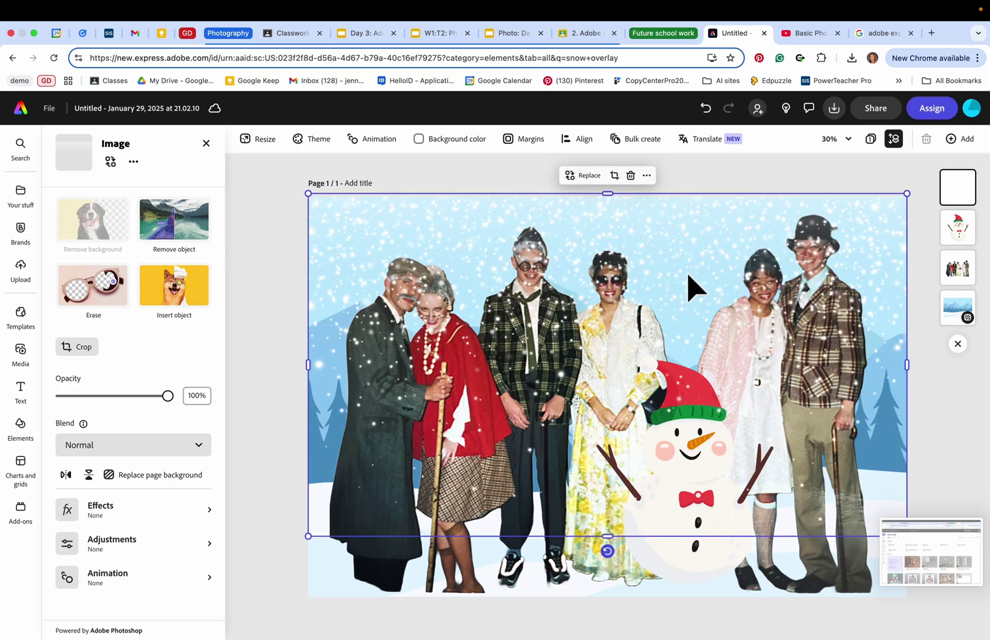
{"action": "left_click_drag", "start_coordinate": [691, 287], "coordinate": [687, 116]}
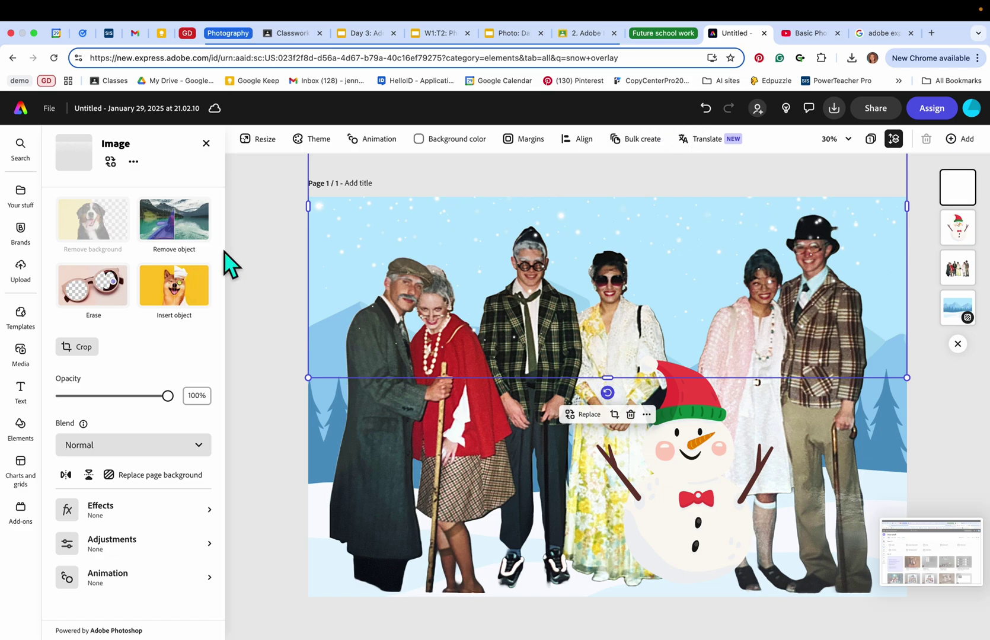
{"action": "left_click_drag", "start_coordinate": [369, 207], "coordinate": [365, 273]}
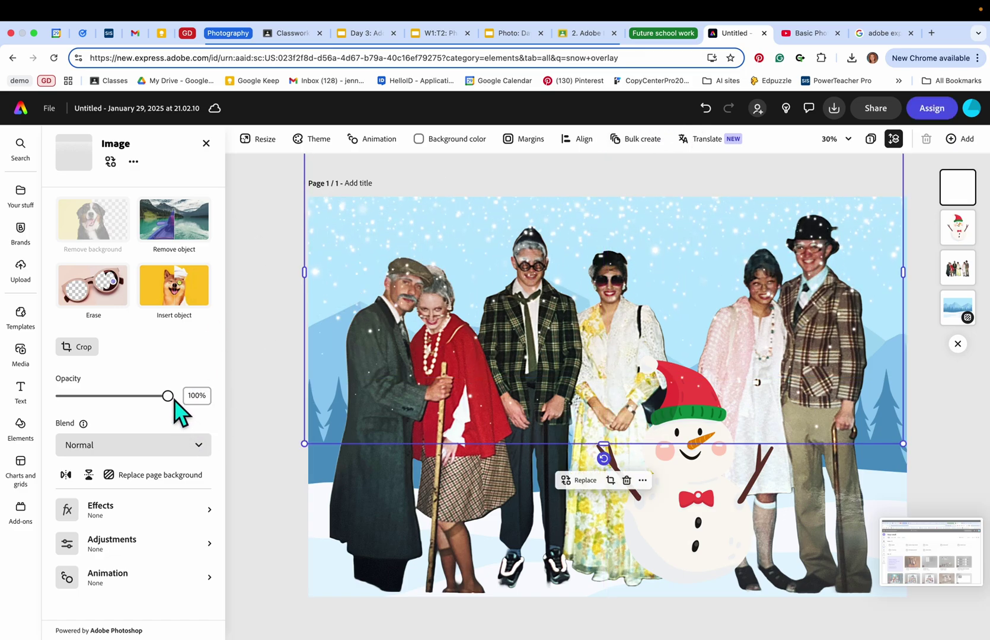
{"action": "left_click_drag", "start_coordinate": [168, 395], "coordinate": [121, 395]}
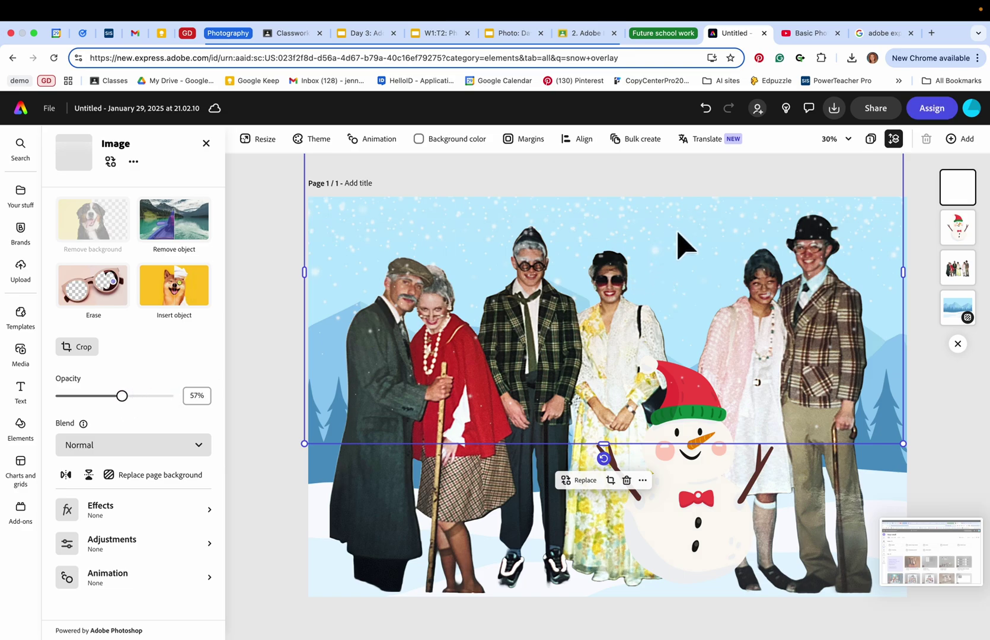
{"action": "left_click_drag", "start_coordinate": [678, 231], "coordinate": [677, 197]}
Add a second snow overlay, enlarge it, and send it behind the people photo
{"action": "left_click", "coordinate": [21, 428]}
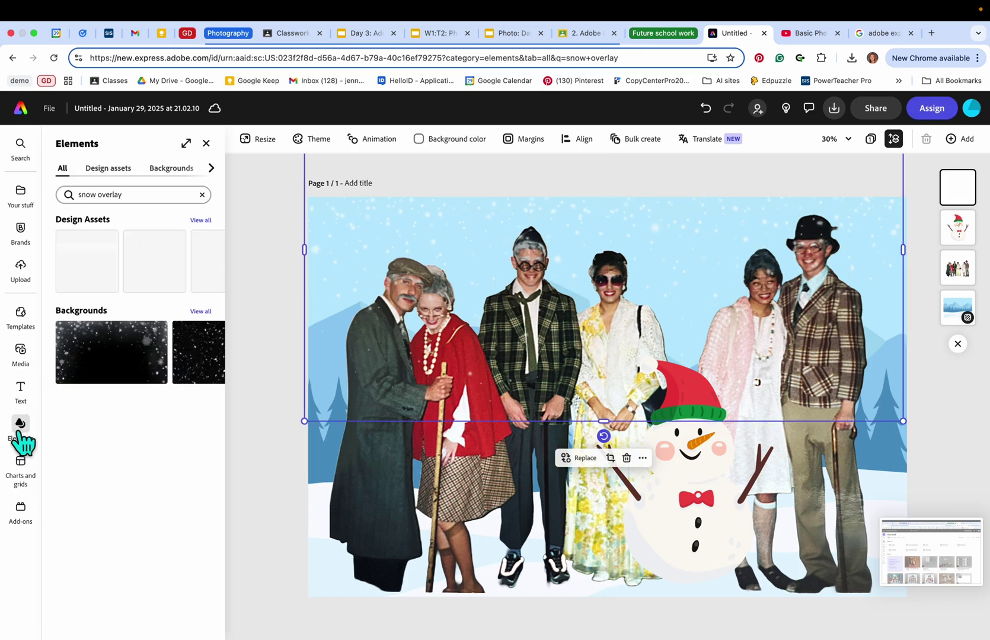
{"action": "left_click", "coordinate": [89, 271]}
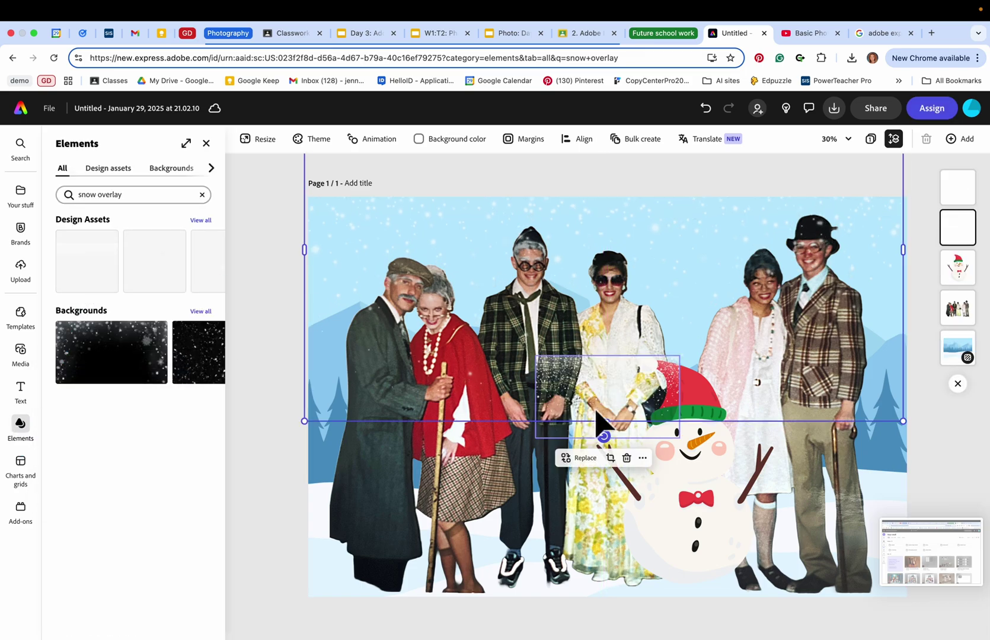
{"action": "left_click_drag", "start_coordinate": [956, 228], "coordinate": [938, 320]}
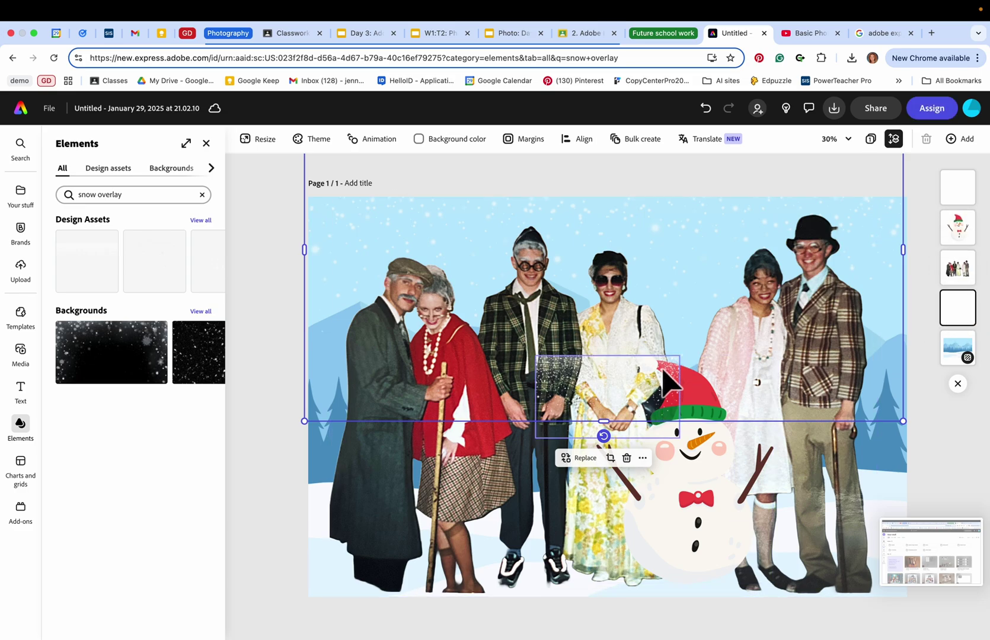
{"action": "left_click", "coordinate": [663, 380]}
{"action": "left_click_drag", "start_coordinate": [680, 354], "coordinate": [872, 173]}
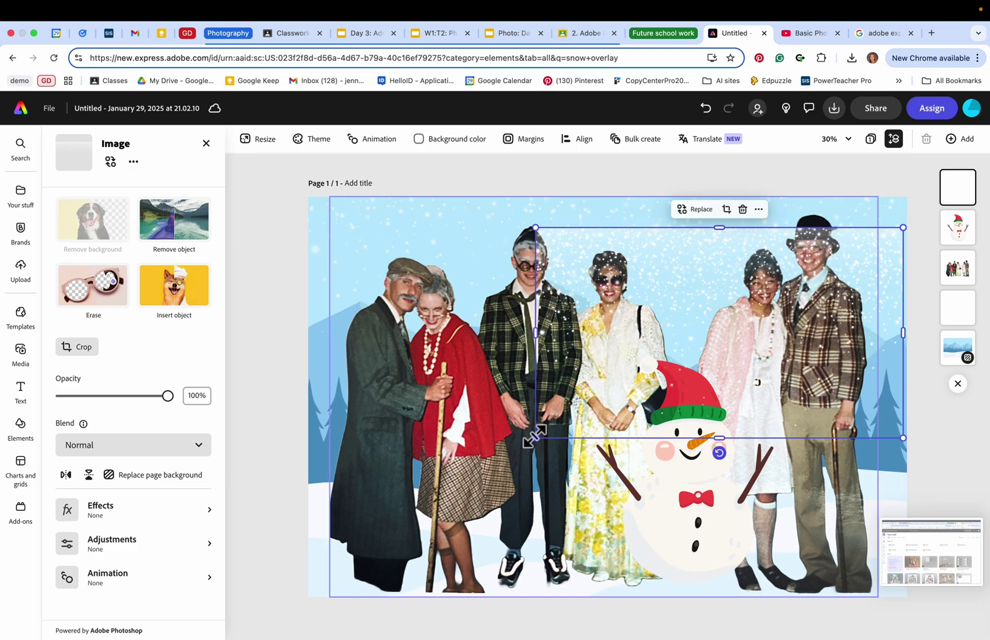
{"action": "left_click_drag", "start_coordinate": [535, 438], "coordinate": [309, 558]}
{"action": "mouse_move", "coordinate": [956, 186]}
{"action": "left_mouse_down"}
{"action": "mouse_move", "coordinate": [961, 321]}
{"action": "mouse_move", "coordinate": [961, 184]}
{"action": "left_mouse_up"}
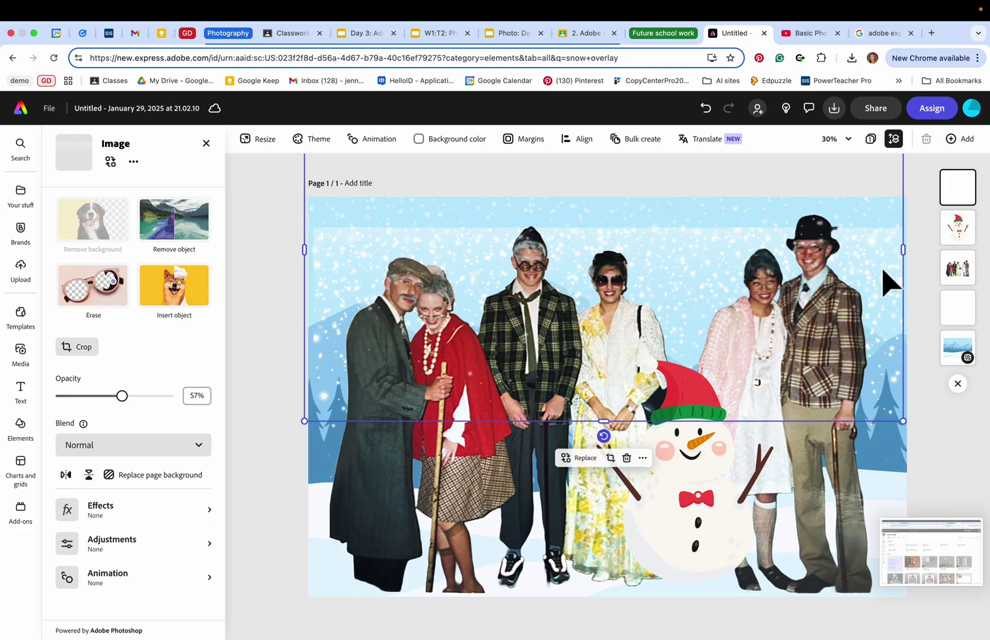
Align the second snow overlay to the page's top and left edges to fill the page
{"action": "left_click", "coordinate": [955, 306]}
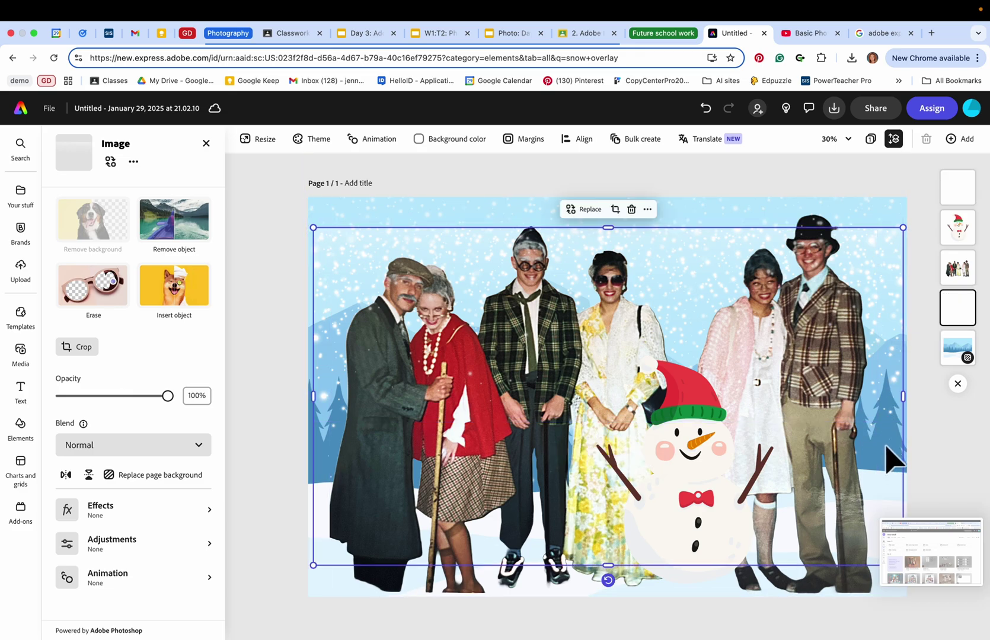
{"action": "left_click_drag", "start_coordinate": [887, 447], "coordinate": [886, 415]}
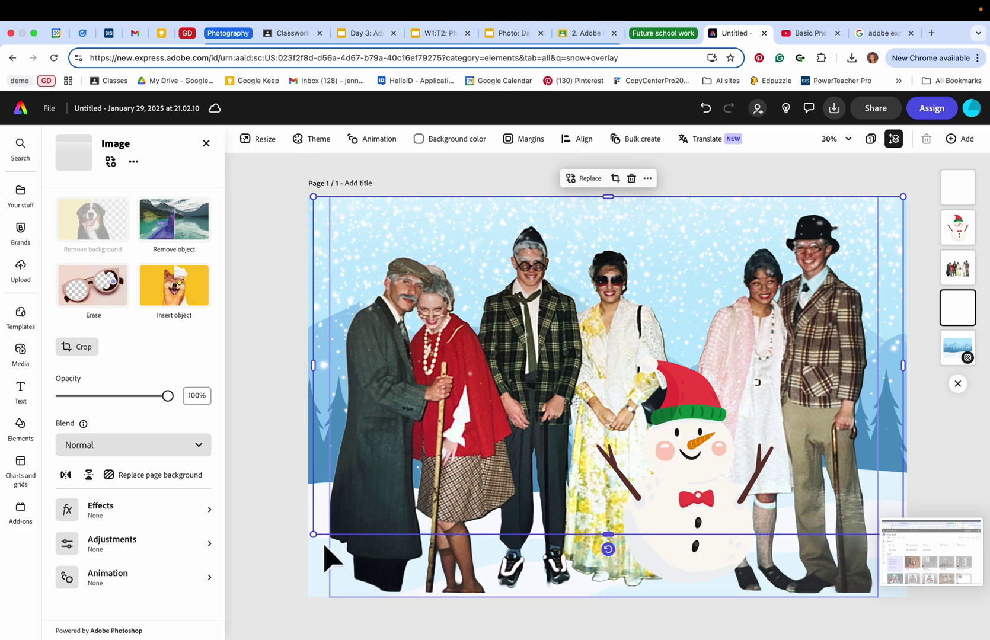
{"action": "left_click_drag", "start_coordinate": [313, 532], "coordinate": [304, 539]}
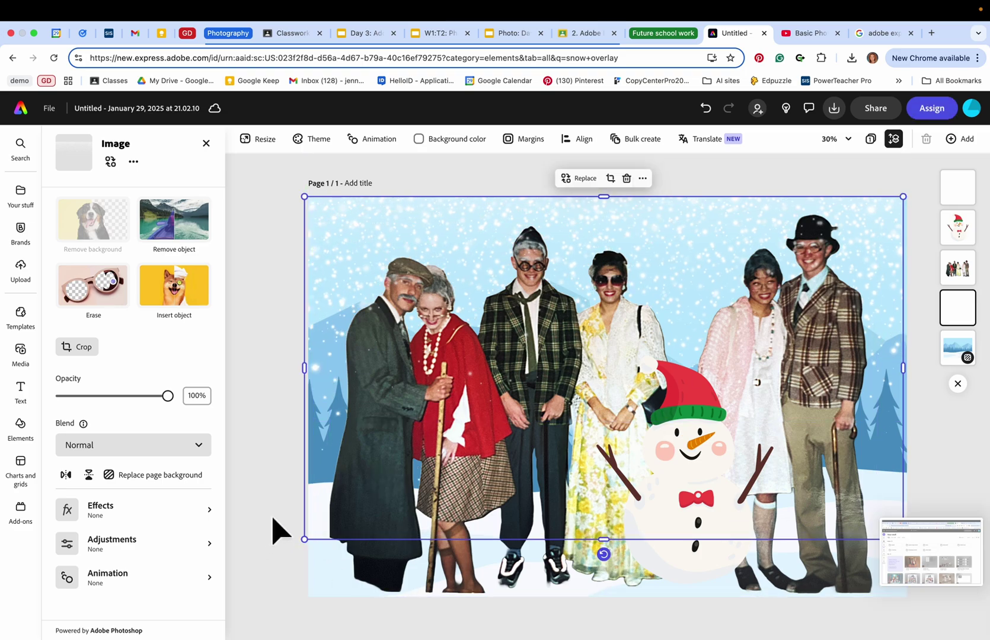
{"action": "left_click", "coordinate": [957, 188]}
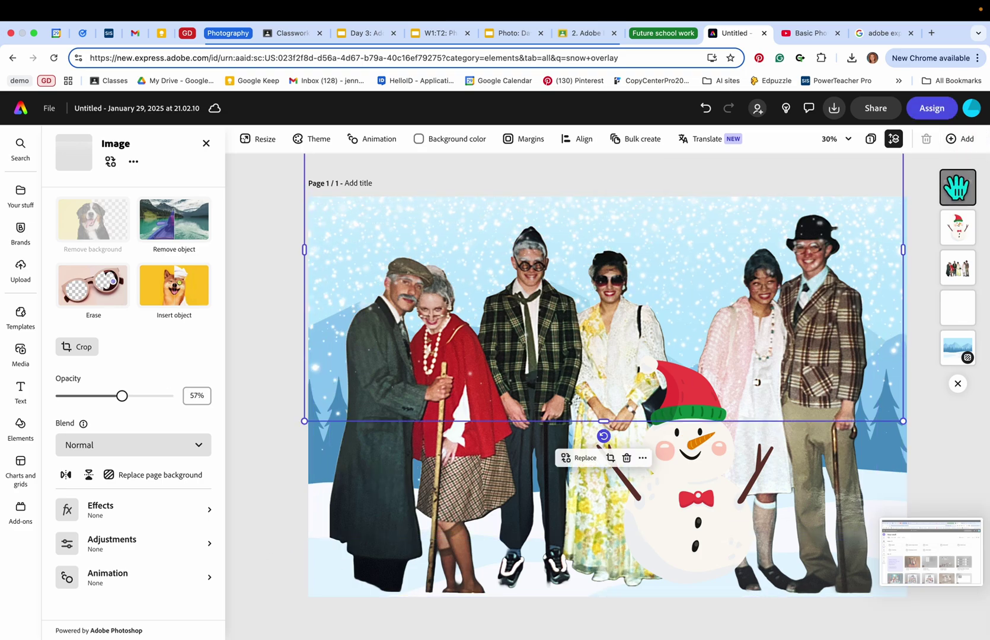
{"action": "left_click", "coordinate": [968, 477]}
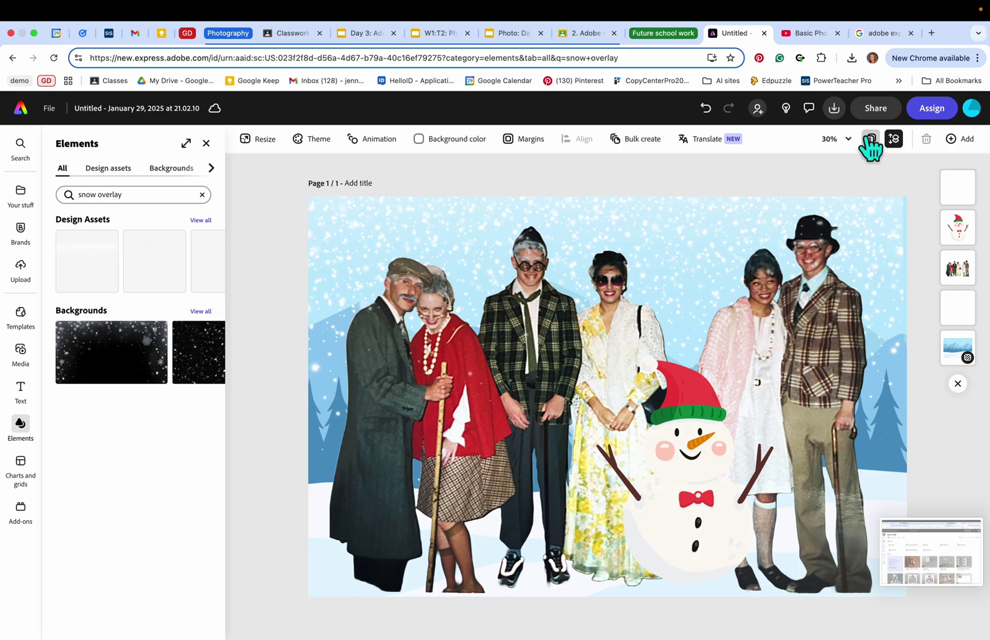
Download the design with PNG as the file format
{"action": "left_click", "coordinate": [834, 109]}
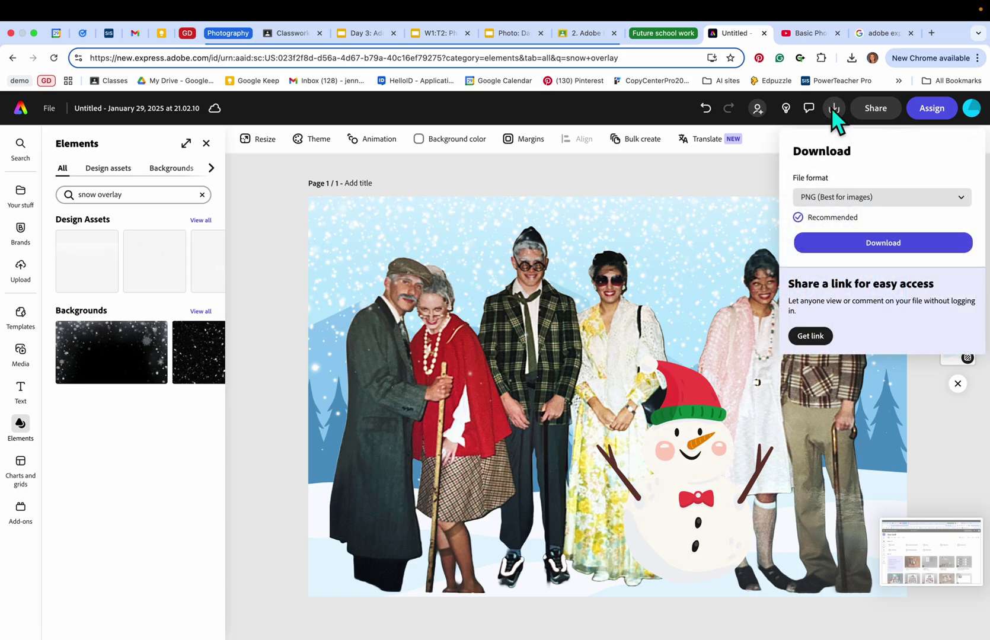
{"action": "left_click", "coordinate": [935, 202]}
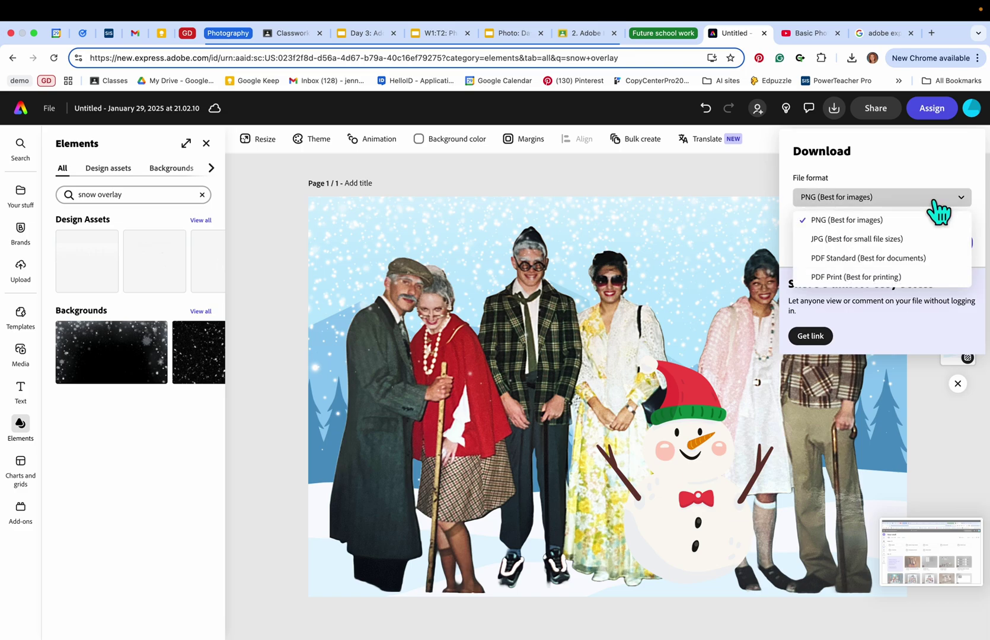
{"action": "left_click", "coordinate": [857, 228]}
{"action": "left_click", "coordinate": [878, 246]}
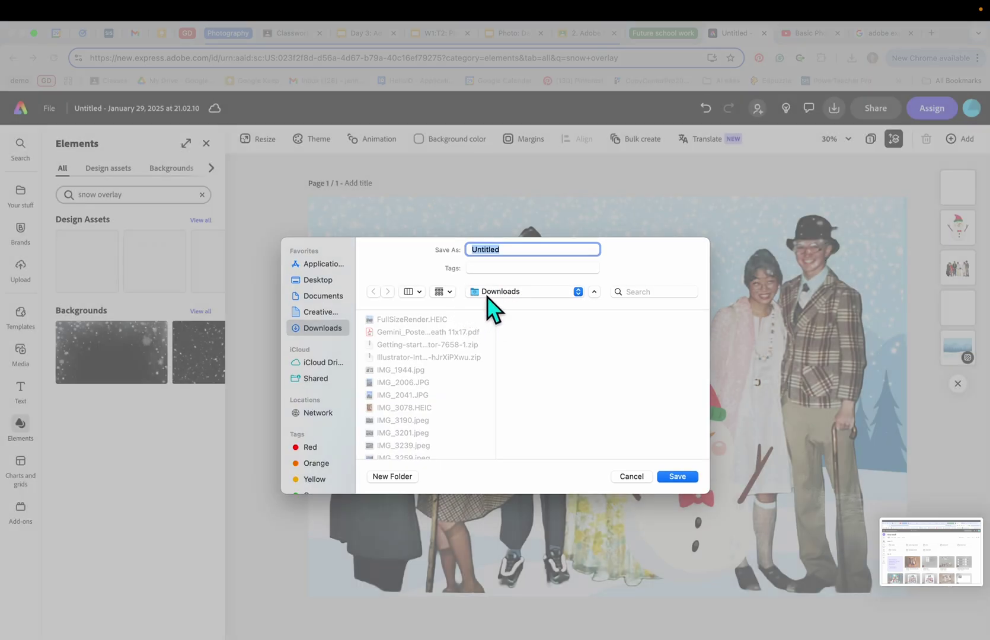
Save the PNG as 'jh-adobe express.png' to the Desktop
{"action": "left_click", "coordinate": [308, 282]}
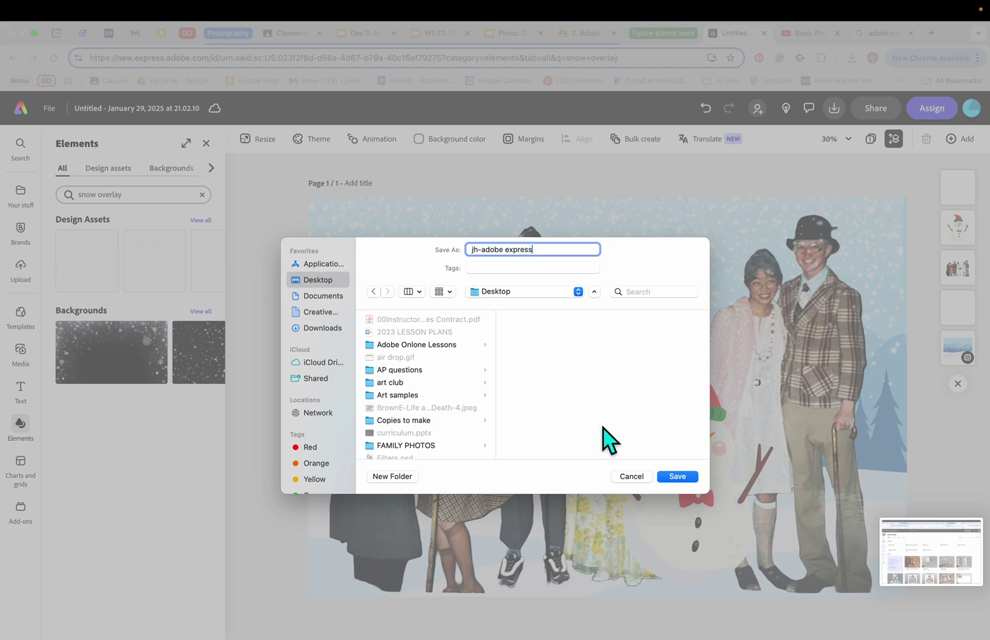
{"action": "left_click", "coordinate": [674, 478]}
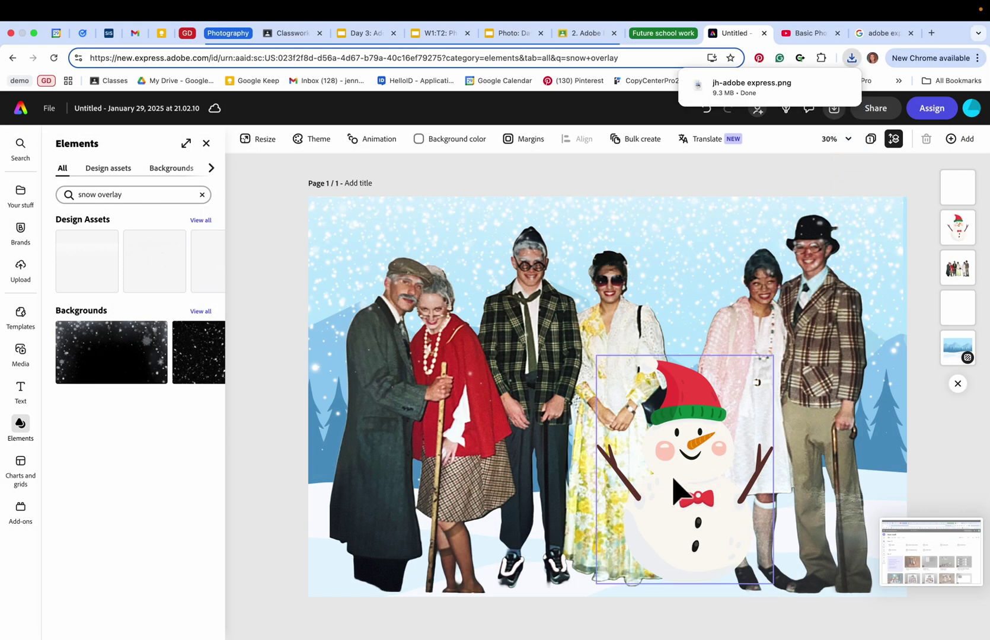